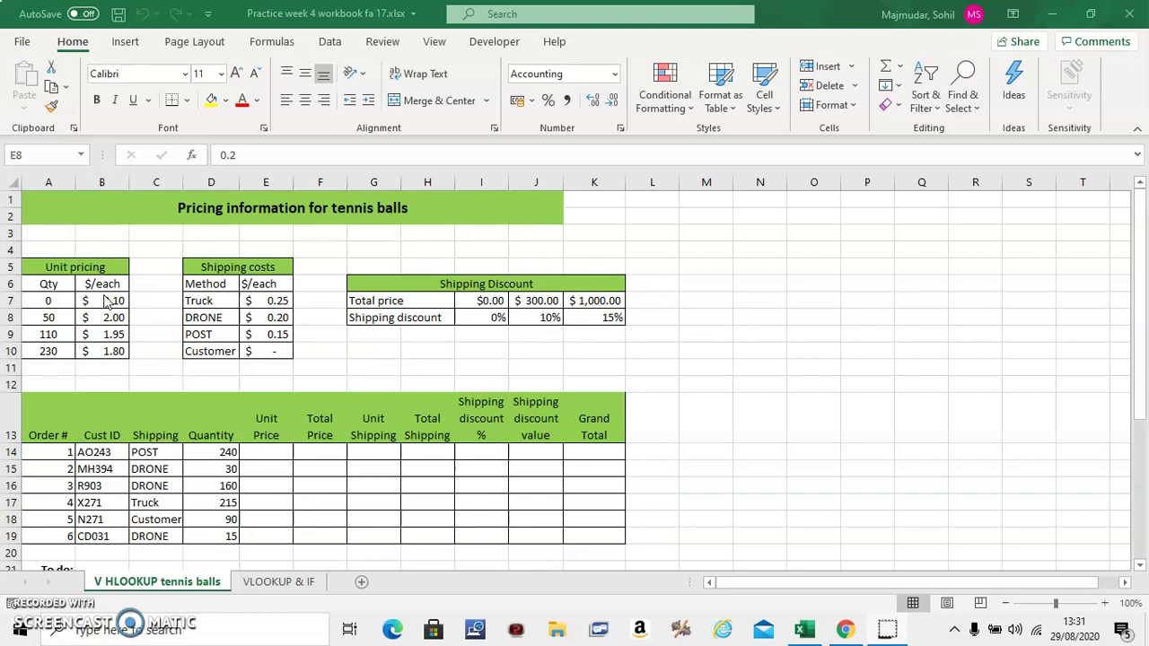
Step: In E14, the first order's Unit Price cell, begin typing =VLOOKUP(
{"action": "left_click", "coordinate": [267, 454]}
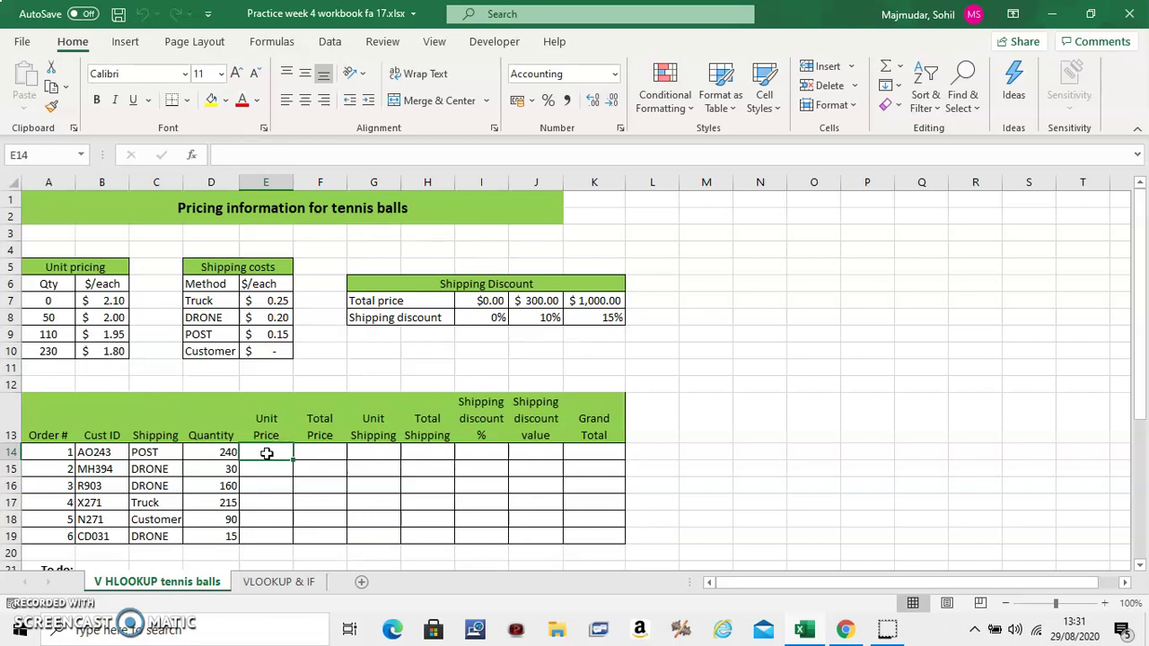
{"action": "type", "text": "="}
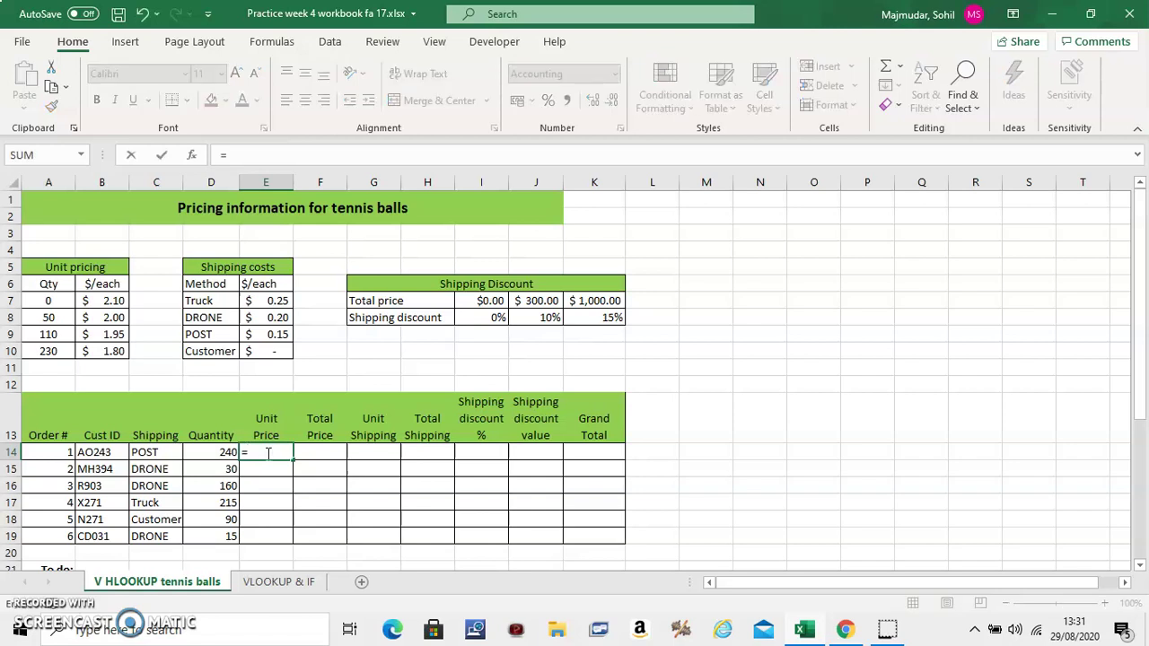
{"action": "type", "text": "V"}
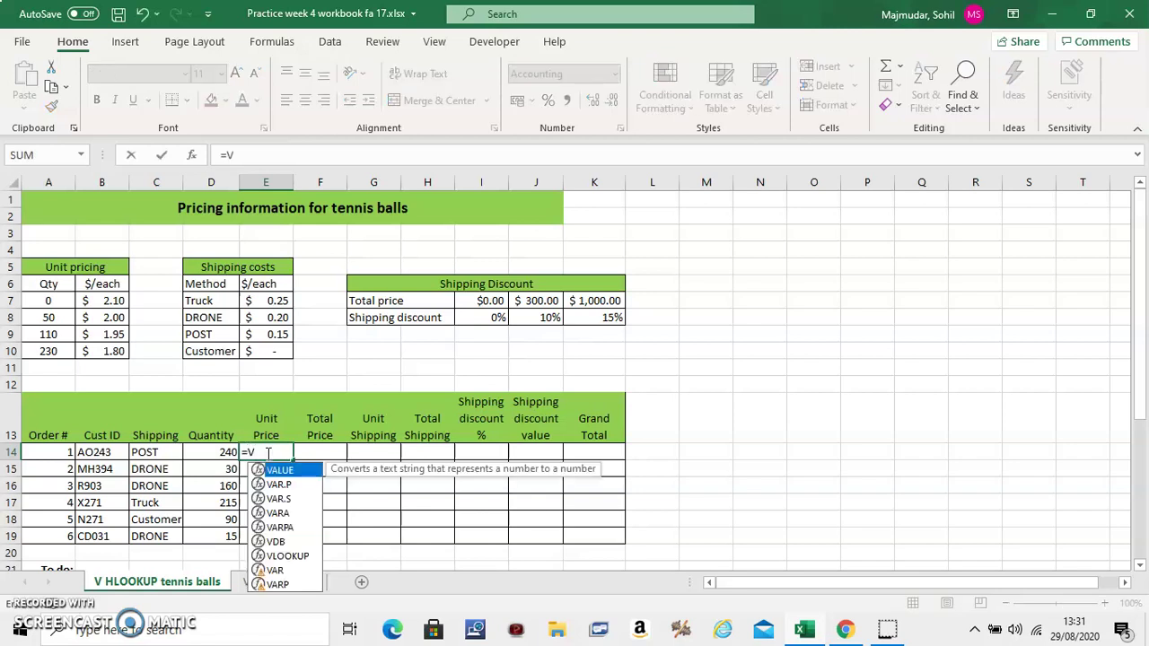
{"action": "type", "text": "C"}
{"action": "key", "text": "BackSpace"}
{"action": "type", "text": "LOOK"}
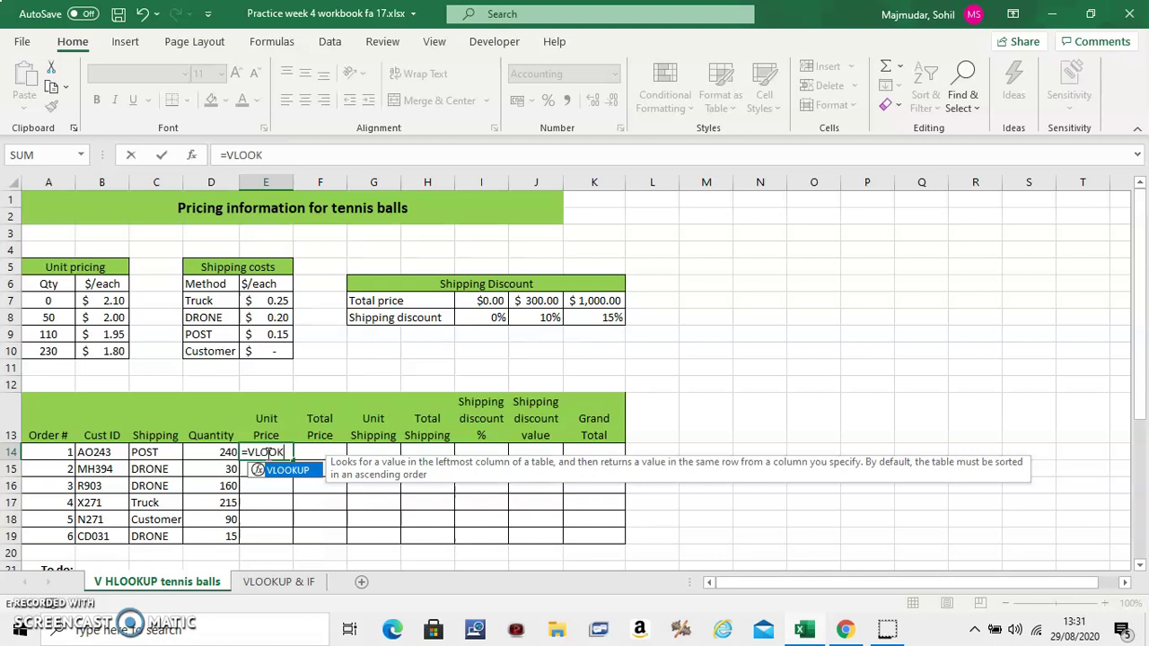
{"action": "type", "text": "UP("}
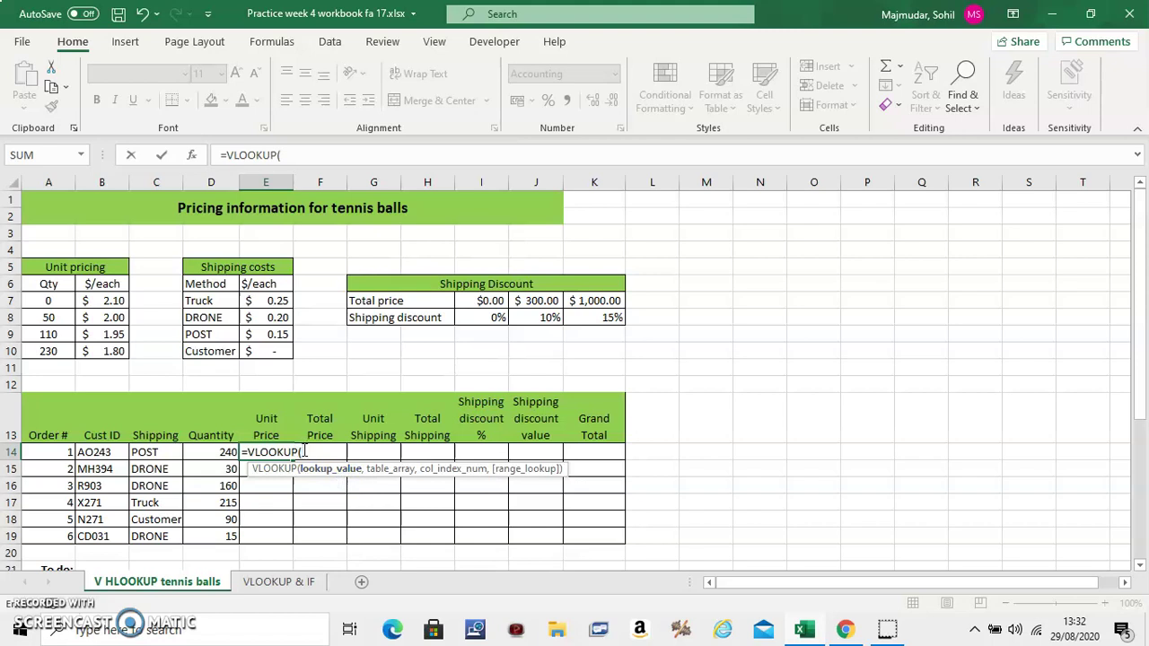
Step: Add D14 as the lookup value and absolute range $A$6:$B$10, returning column 2
{"action": "left_click", "coordinate": [218, 452]}
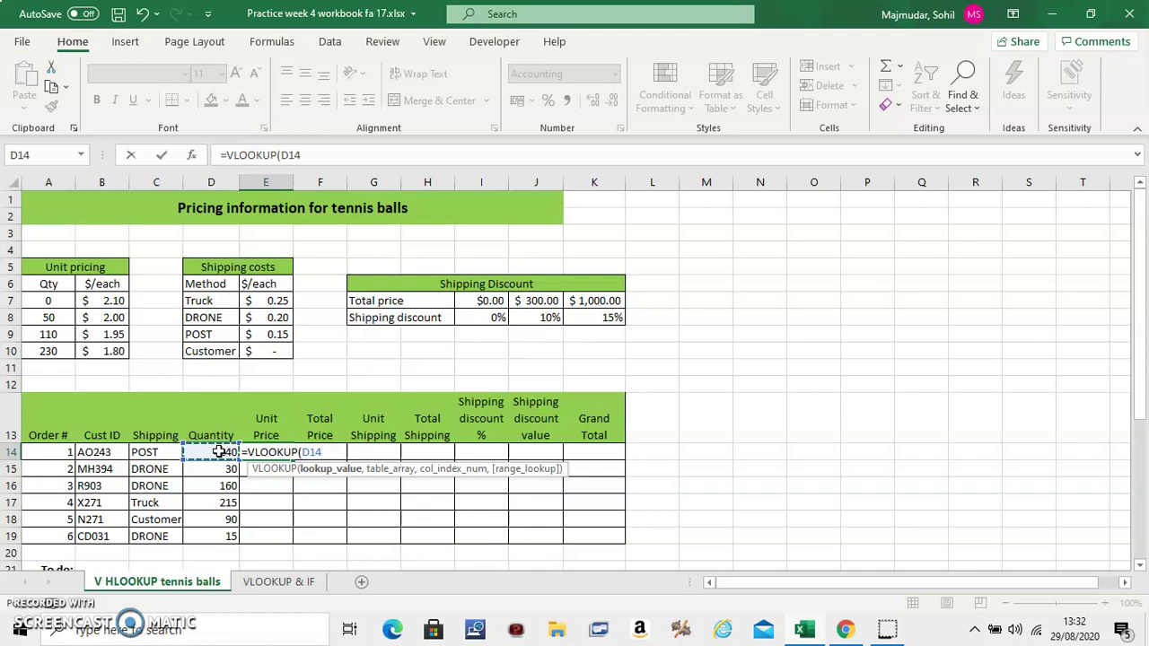
{"action": "type", "text": ","}
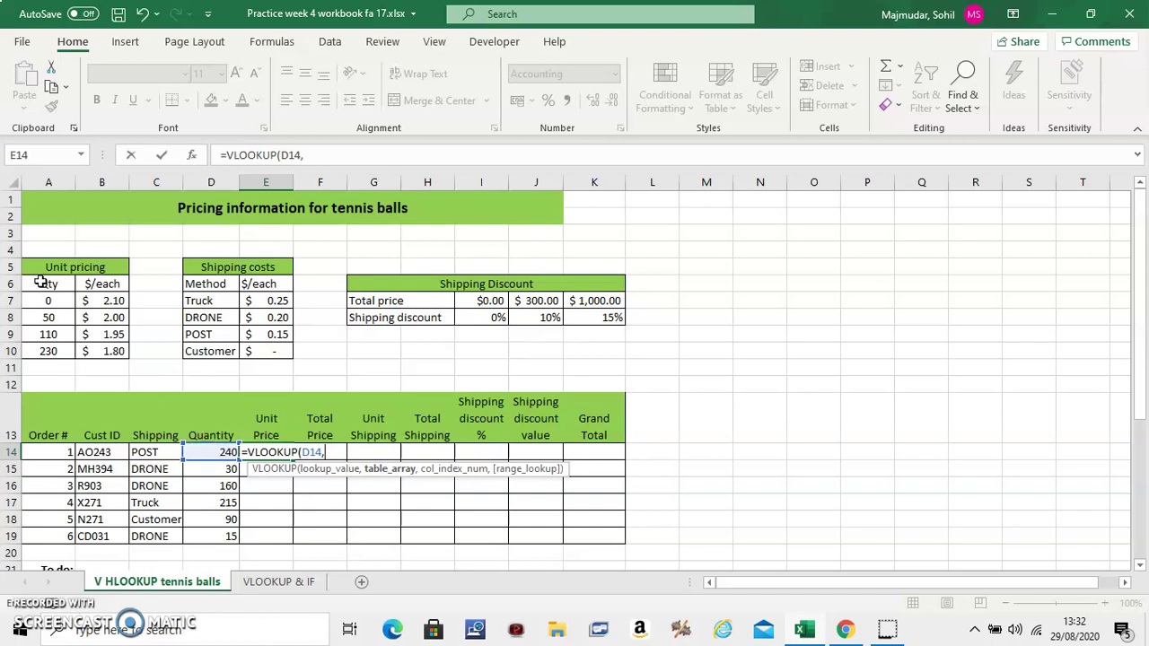
{"action": "left_click_drag", "start_coordinate": [40, 284], "coordinate": [105, 346]}
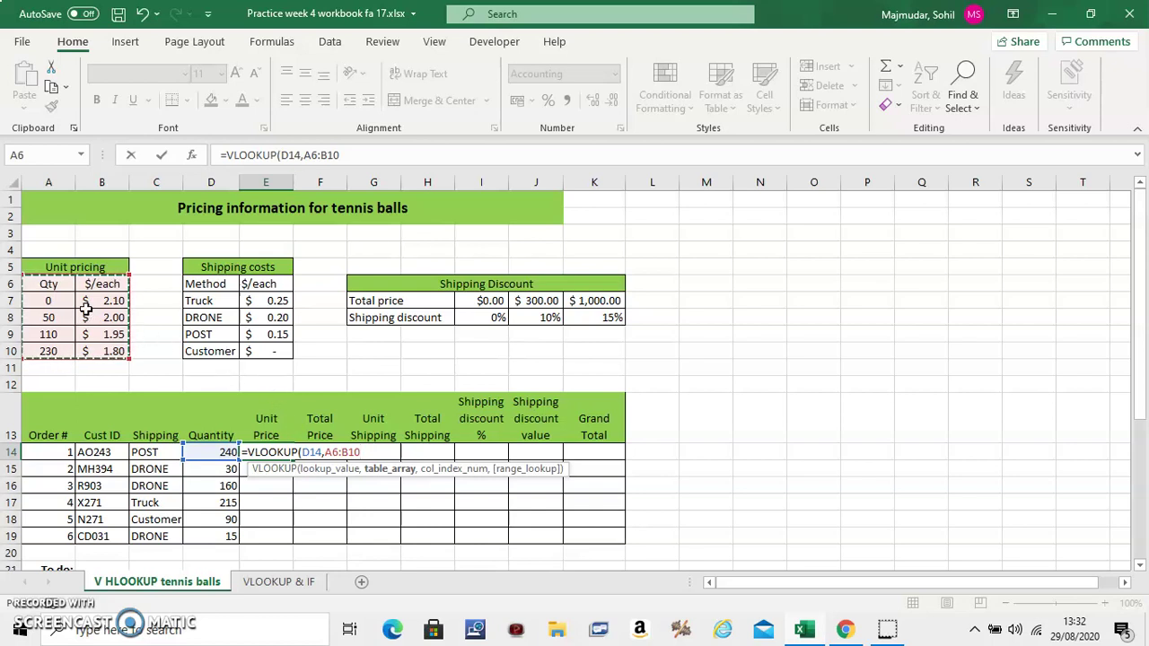
{"action": "key", "text": "F4"}
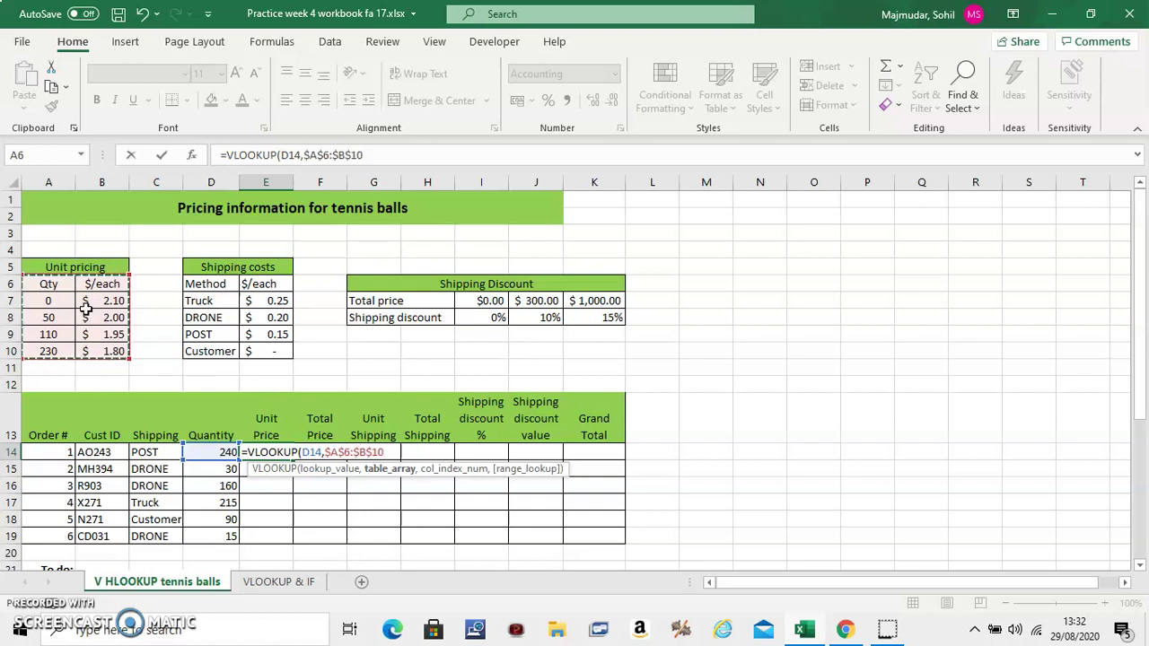
{"action": "type", "text": ",2"}
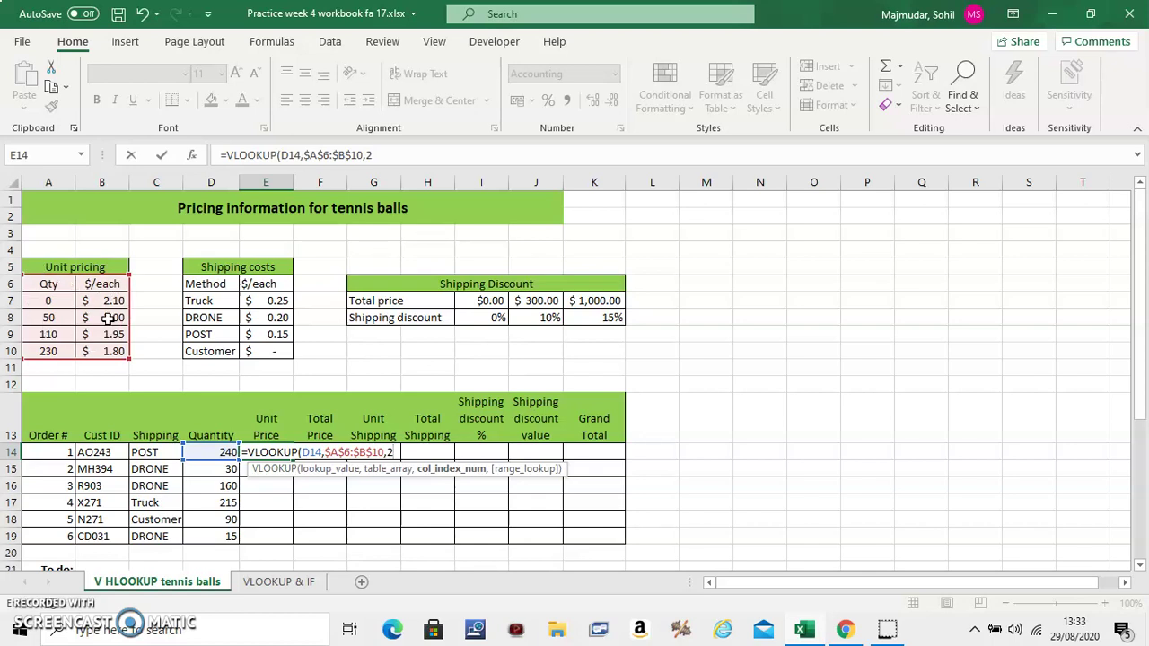
{"action": "type", "text": ","}
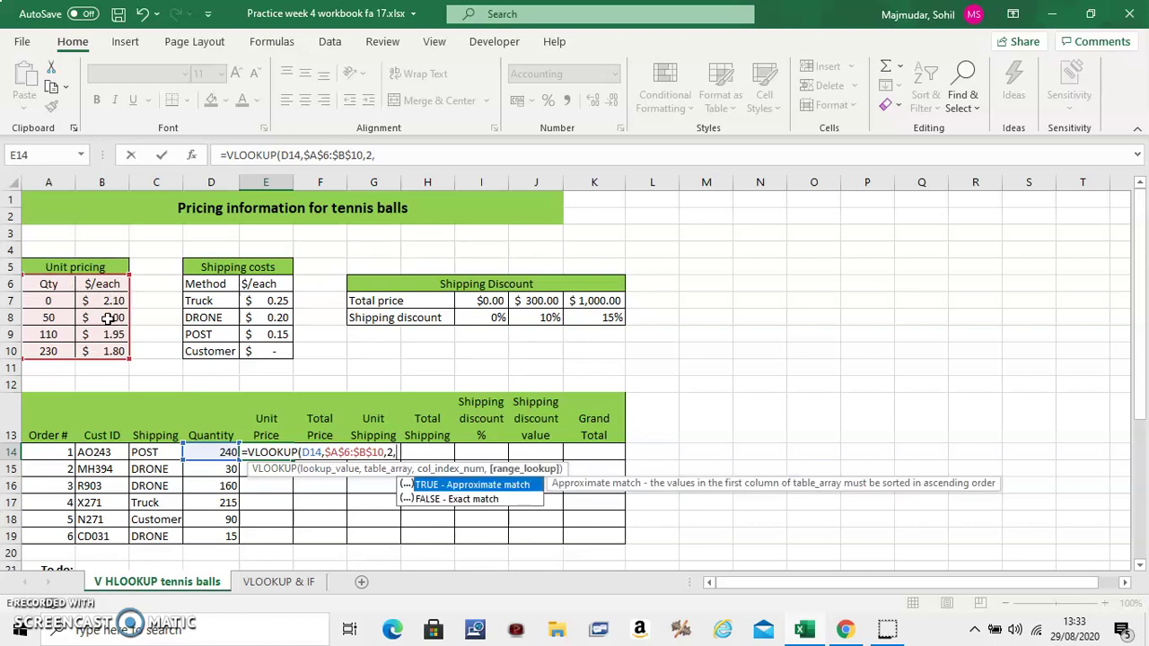
Step: Close the E14 formula with TRUE for approximate match, giving $1.80
{"action": "double_click", "coordinate": [502, 488]}
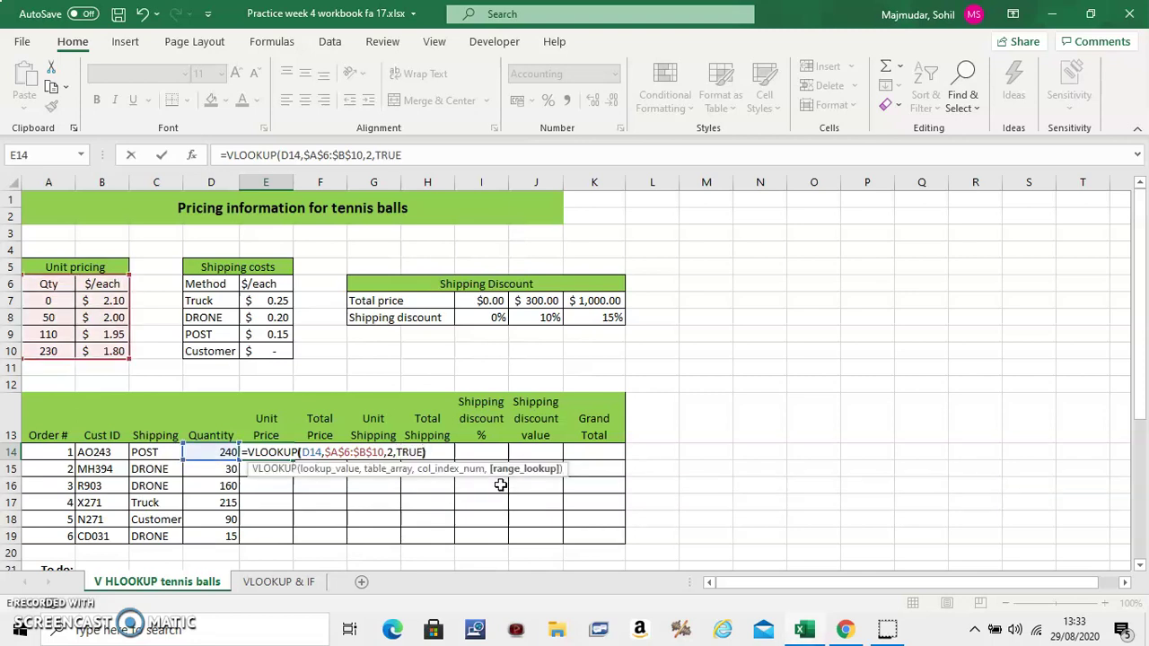
{"action": "type", "text": ")"}
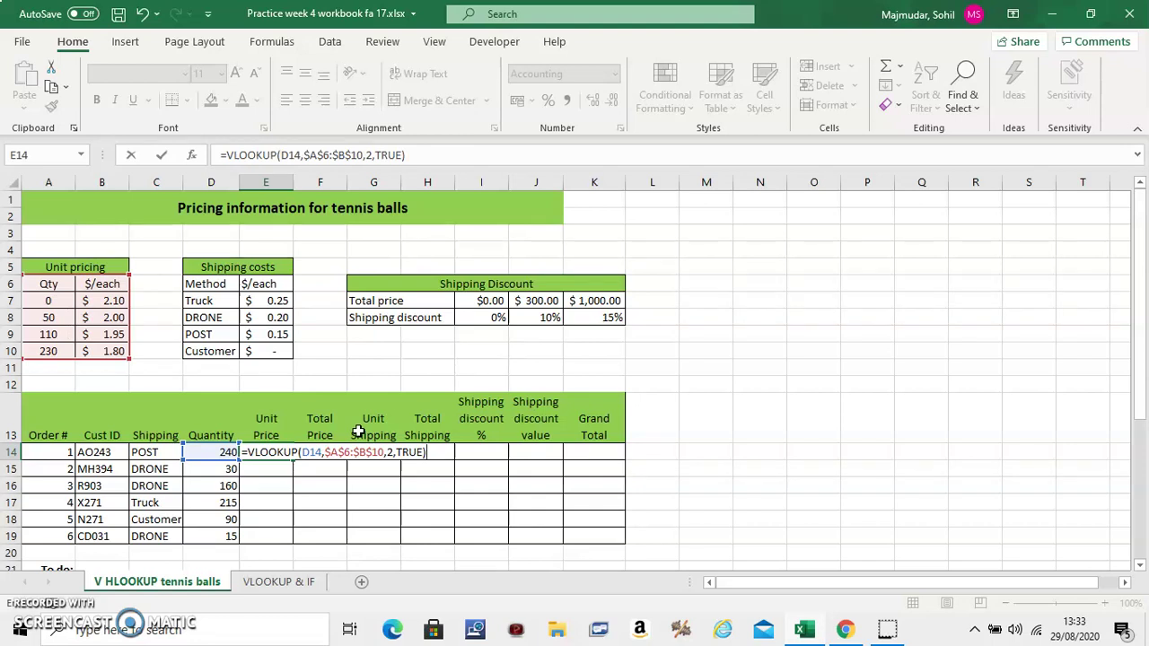
{"action": "key", "text": "Return"}
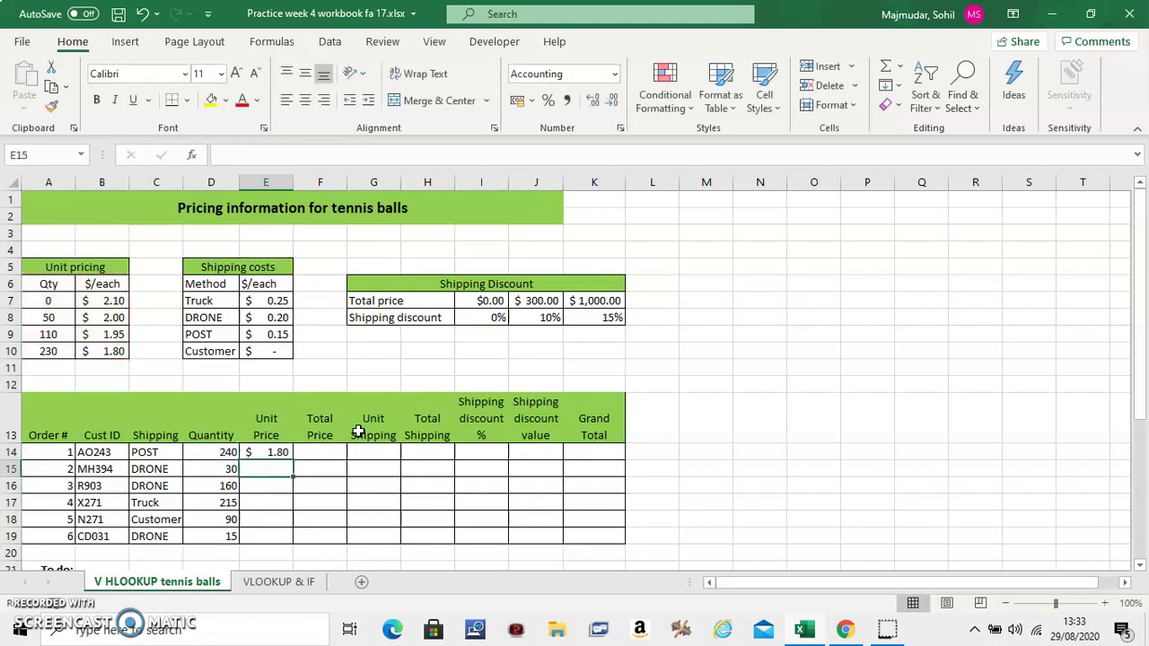
{"action": "left_click", "coordinate": [275, 453]}
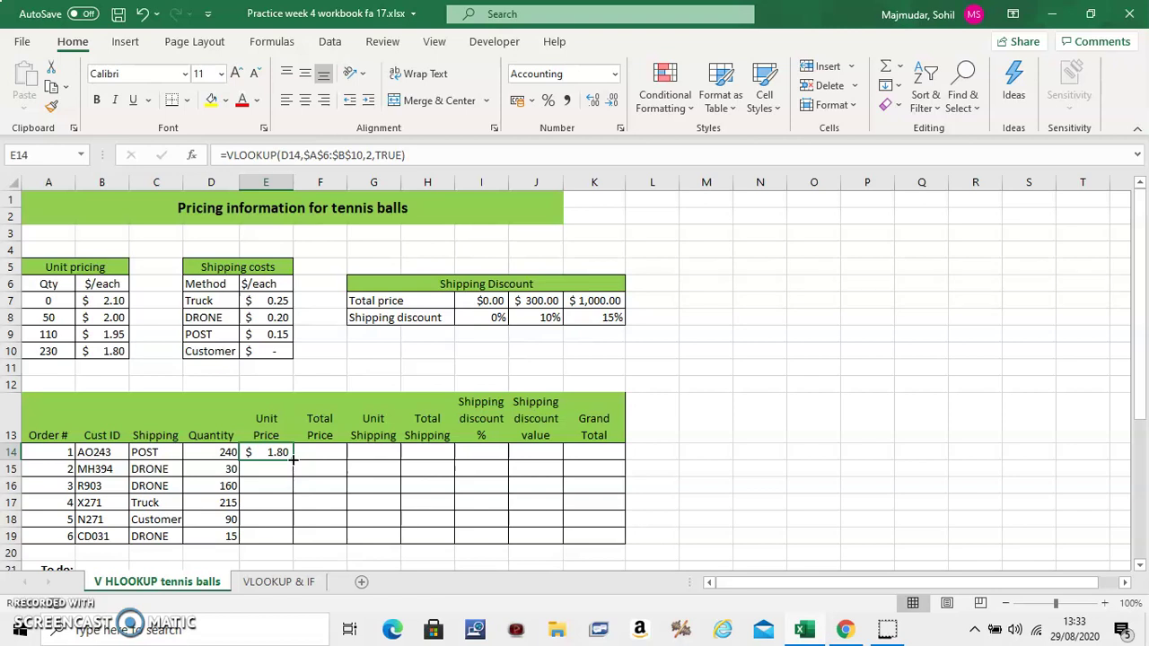
Step: Copy the unit price formula down E14:E19, showing $1.80 through $2.10
{"action": "left_click_drag", "start_coordinate": [292, 459], "coordinate": [306, 477]}
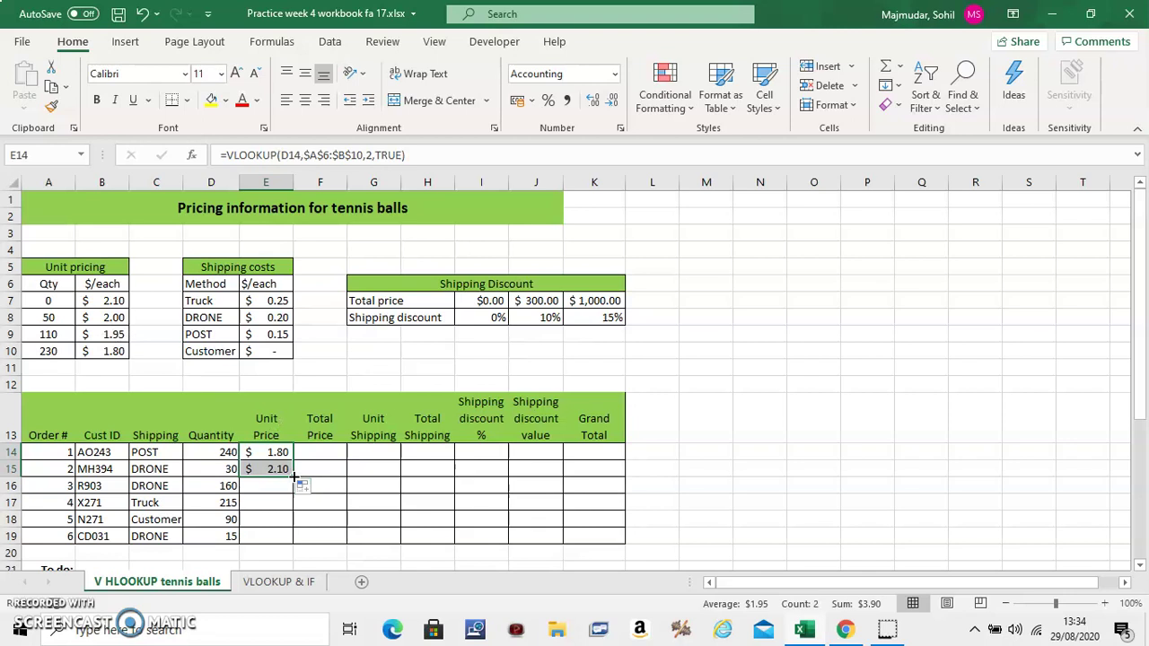
{"action": "left_click_drag", "start_coordinate": [294, 478], "coordinate": [303, 492]}
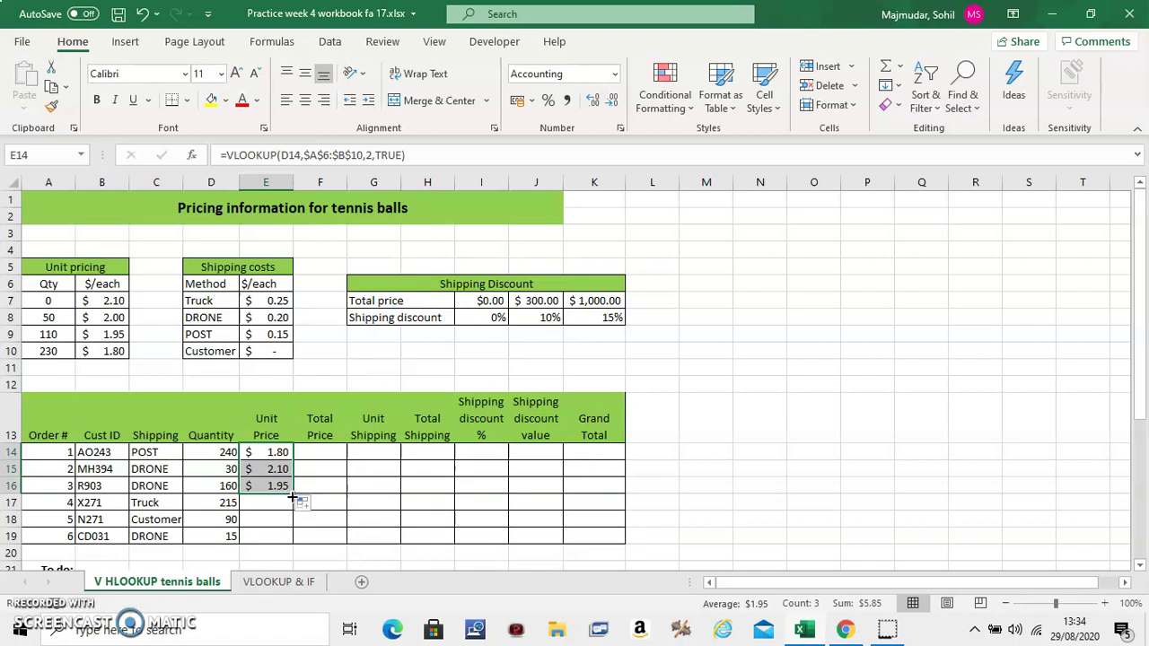
{"action": "left_click_drag", "start_coordinate": [292, 496], "coordinate": [289, 552]}
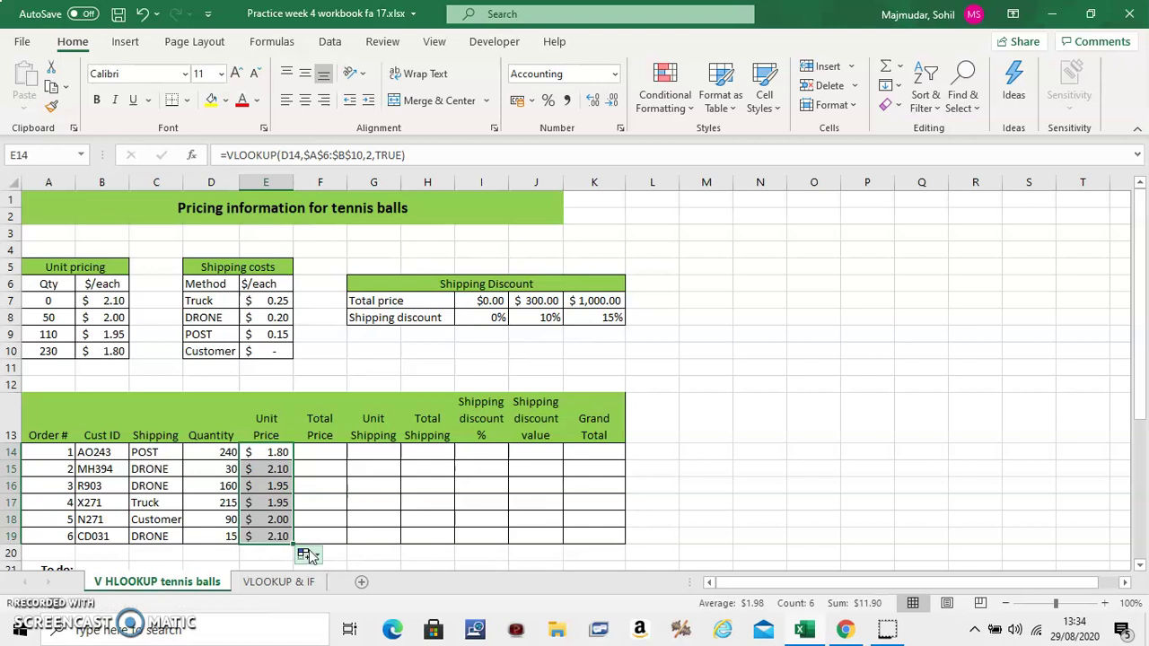
{"action": "left_click", "coordinate": [319, 454]}
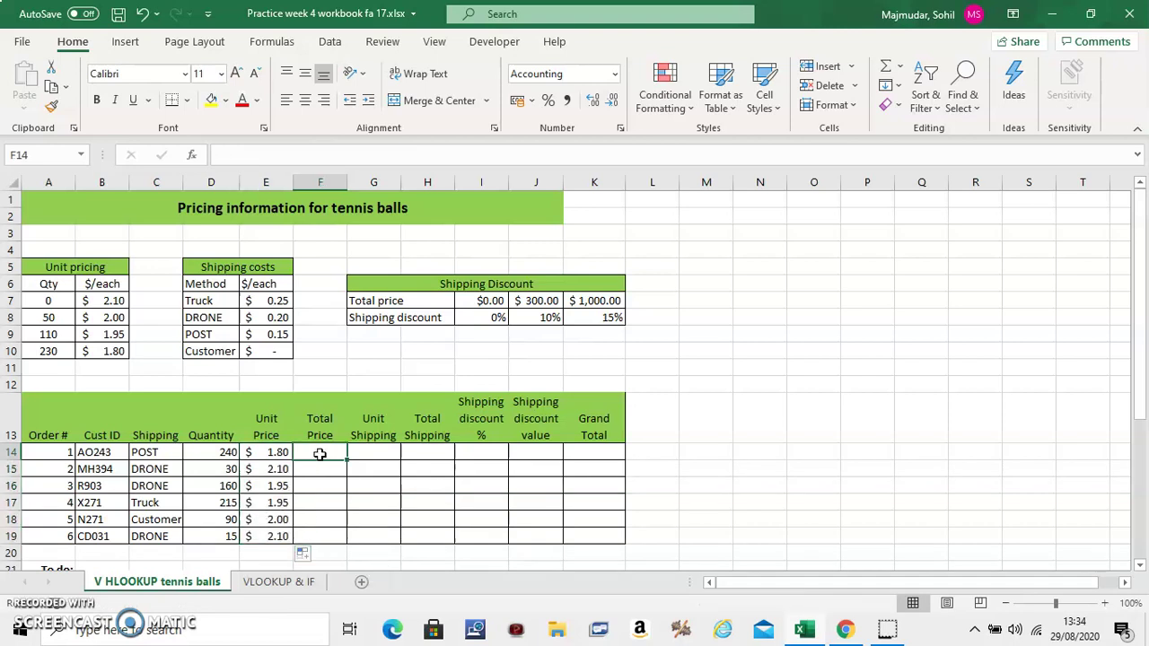
Step: Type =VLOOKUP( into G14, the first order's Unit Shipping cell
{"action": "left_click", "coordinate": [371, 452]}
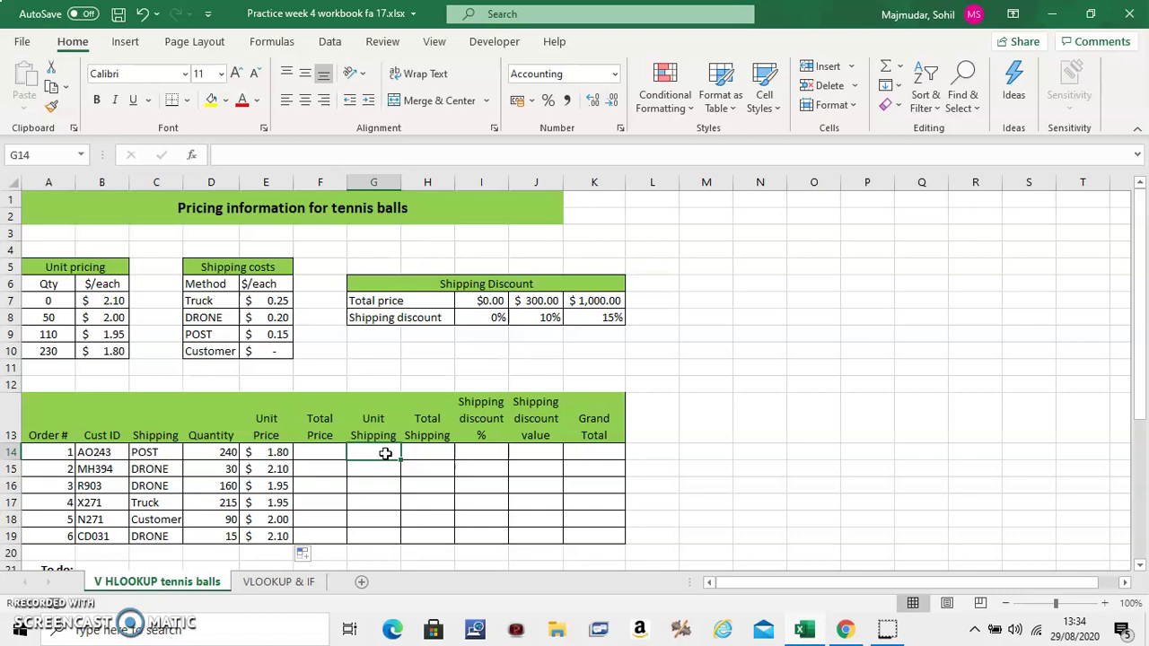
{"action": "type", "text": "=VLOOKUP("}
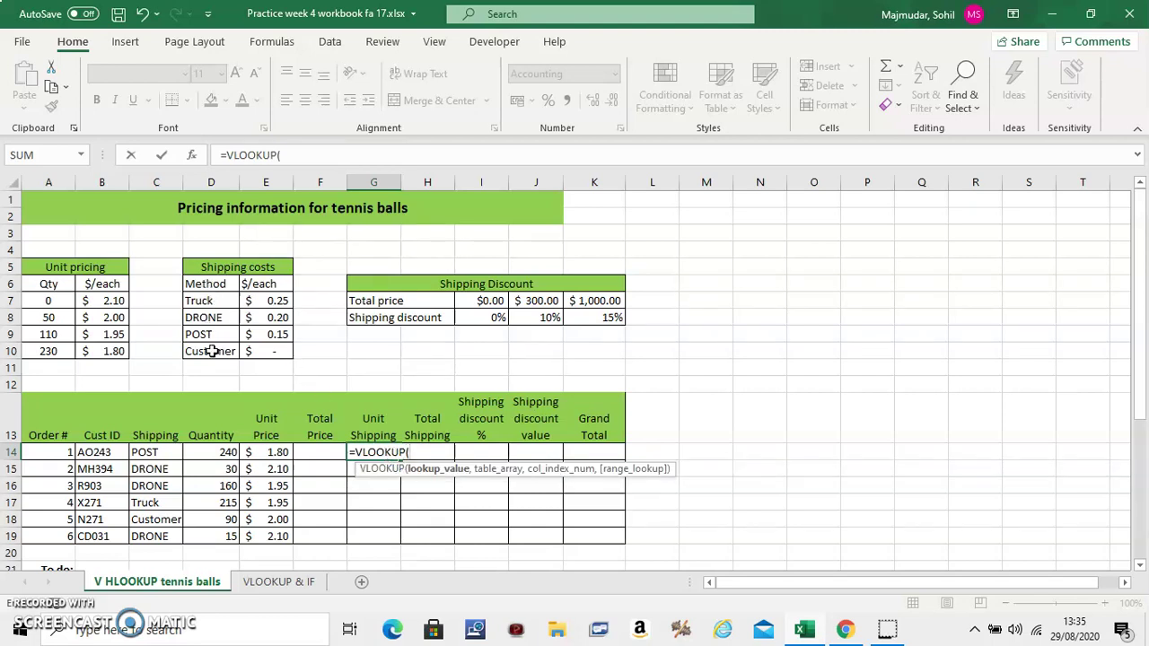
Step: Complete G14 as =VLOOKUP(C14,$D$6:$E$10,2,FALSE), returning $0.15
{"action": "left_click", "coordinate": [149, 455]}
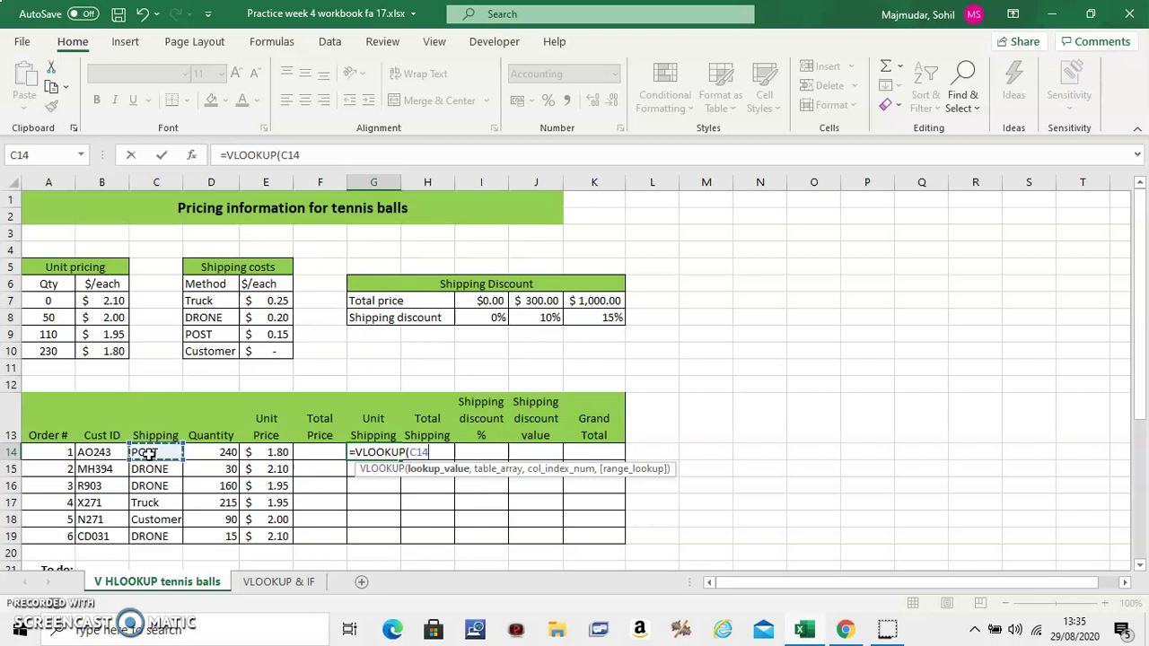
{"action": "type", "text": ","}
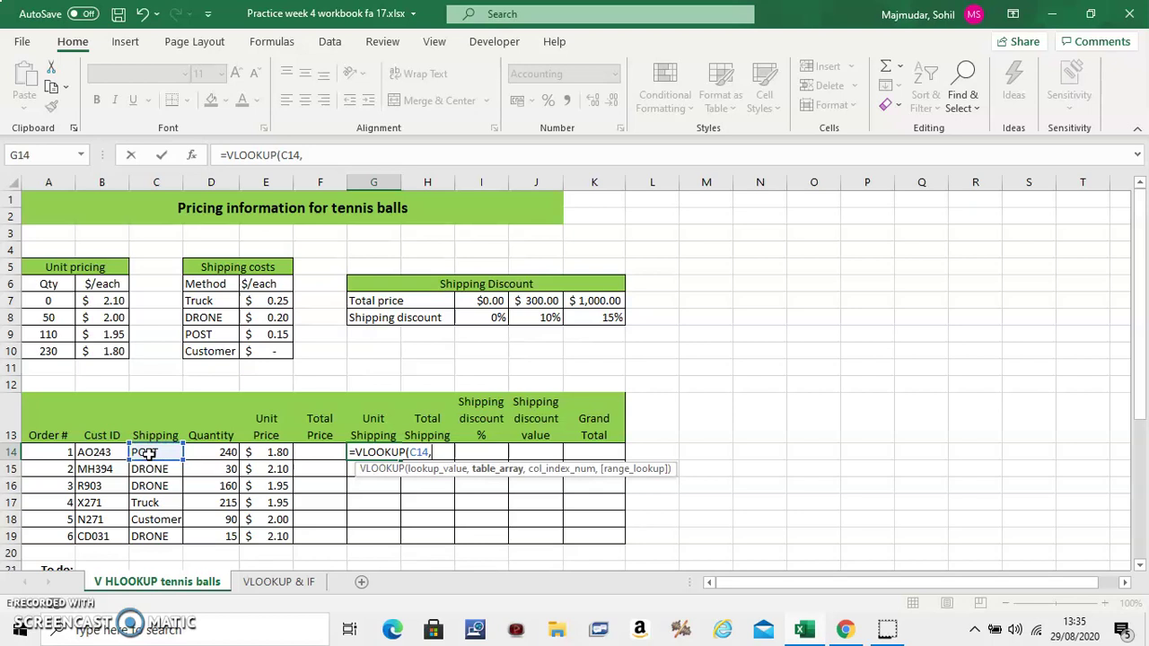
{"action": "left_click", "coordinate": [205, 284]}
{"action": "left_click_drag", "start_coordinate": [204, 283], "coordinate": [261, 349]}
{"action": "key", "text": "F4"}
{"action": "type", "text": ","}
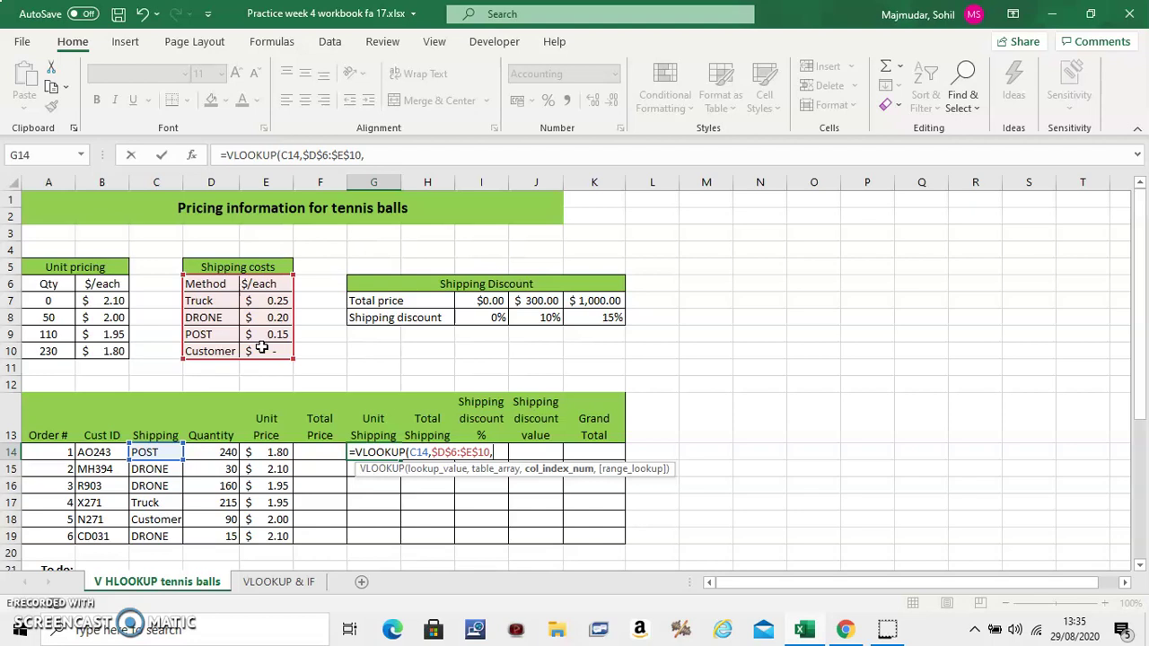
{"action": "type", "text": "2,"}
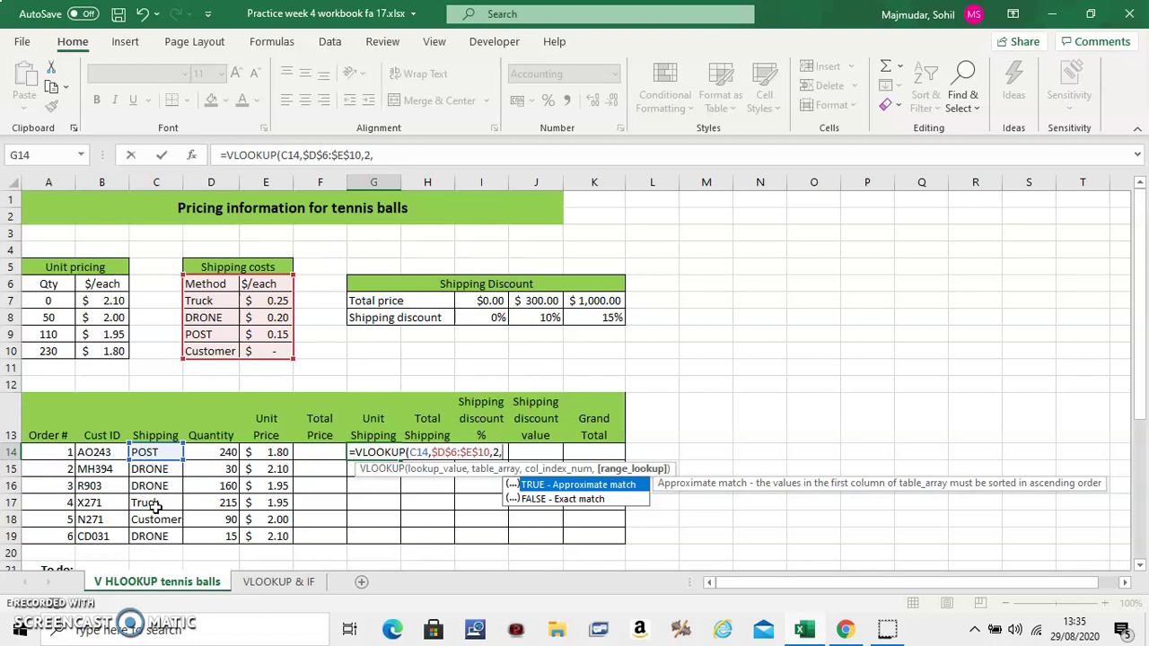
{"action": "double_click", "coordinate": [563, 500]}
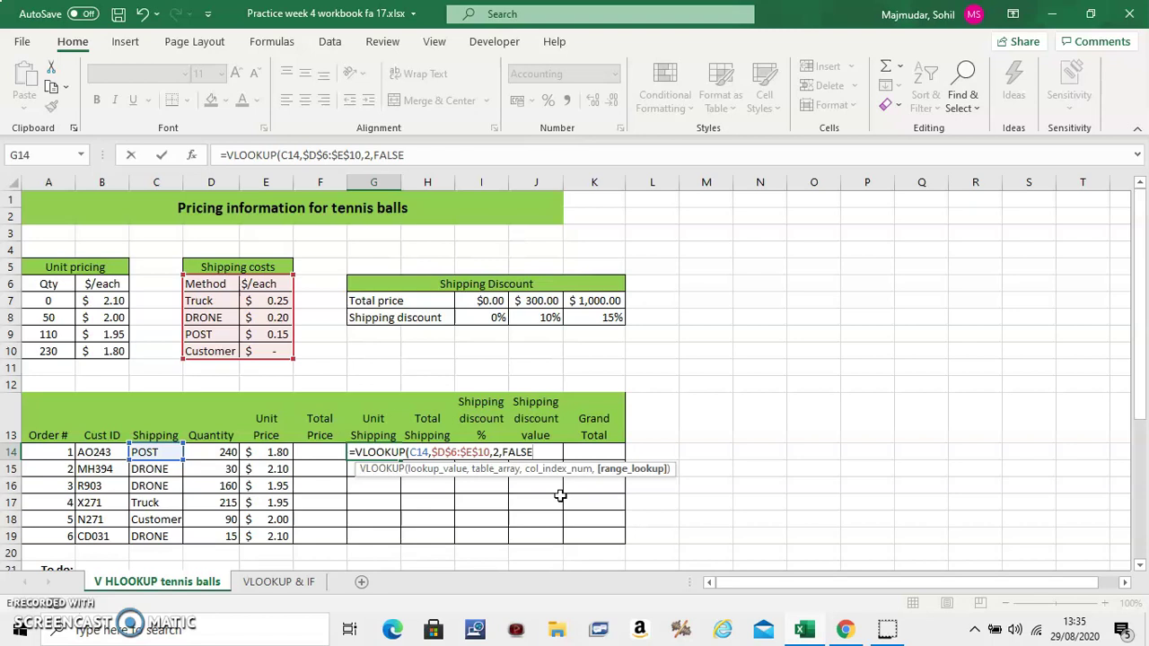
{"action": "type", "text": ")"}
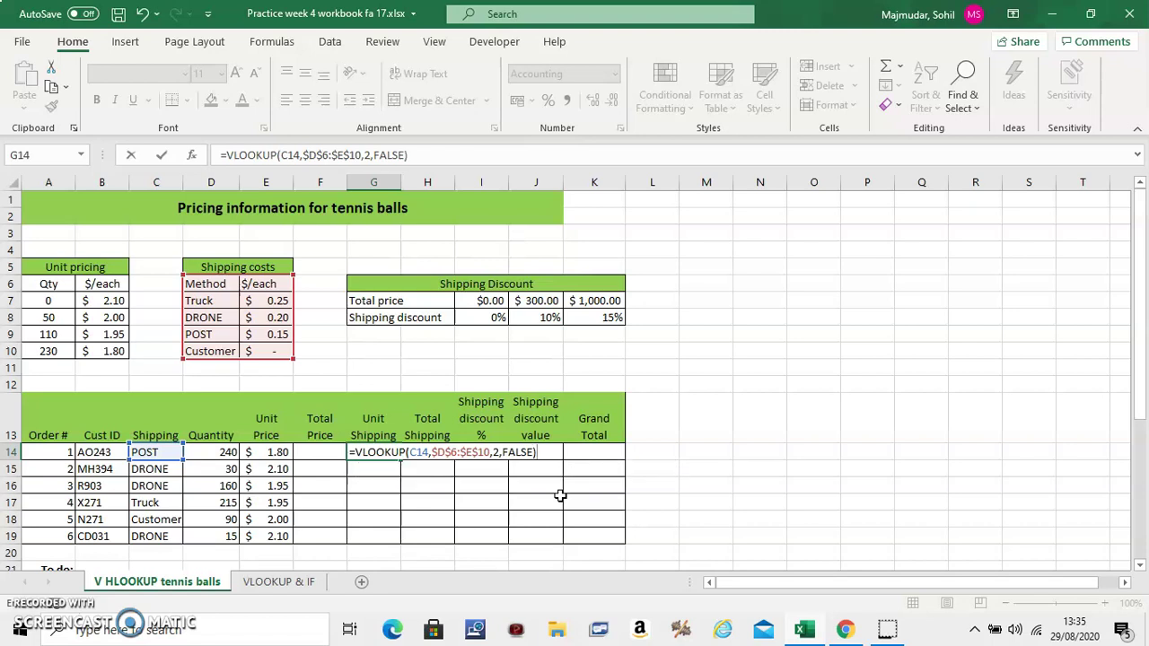
{"action": "key", "text": "Return"}
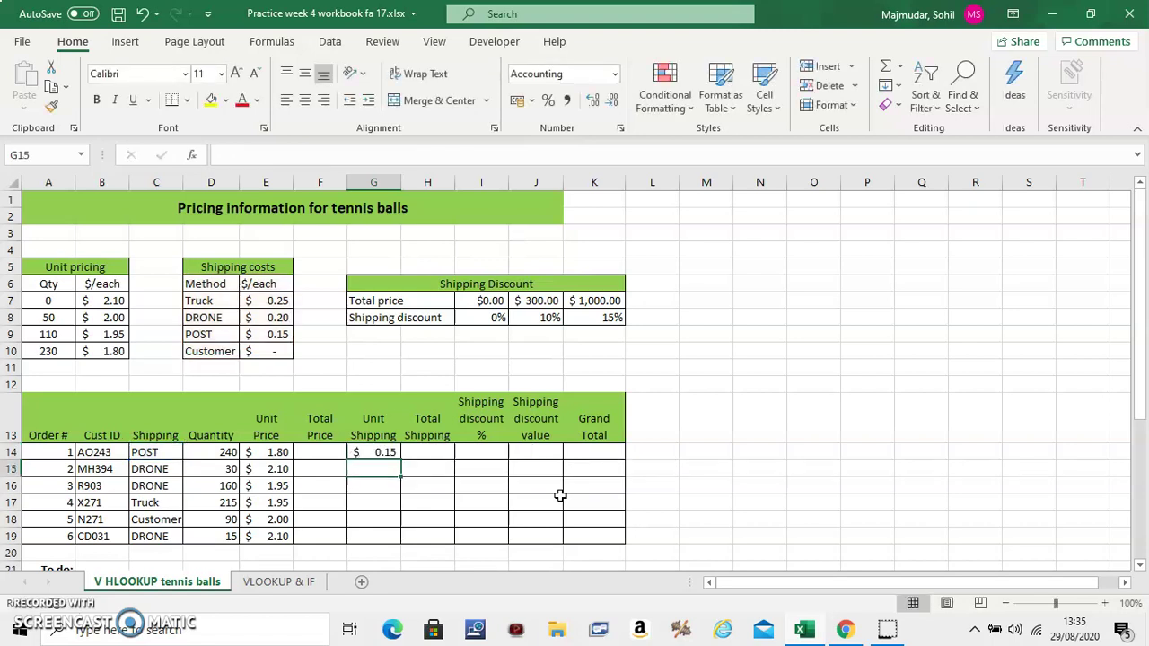
Step: Copy G14's shipping formula down to G19 ($0.15, $0.20, $0.20, $0.25, $ -, $0.20)
{"action": "left_click", "coordinate": [397, 452]}
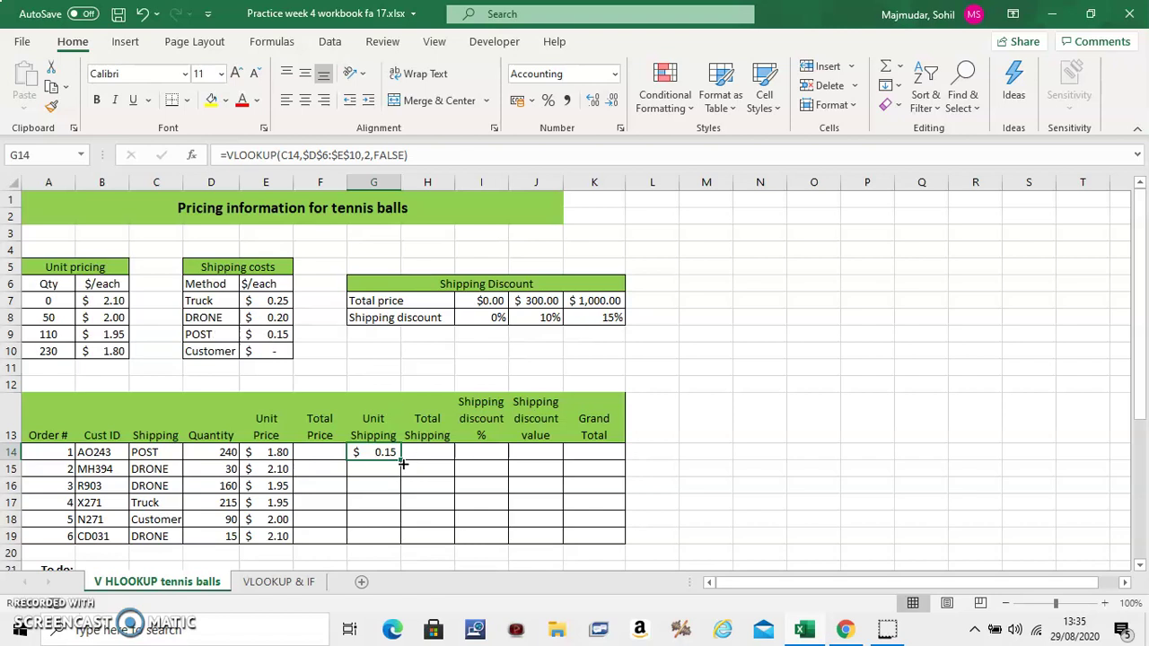
{"action": "left_click_drag", "start_coordinate": [401, 458], "coordinate": [393, 538]}
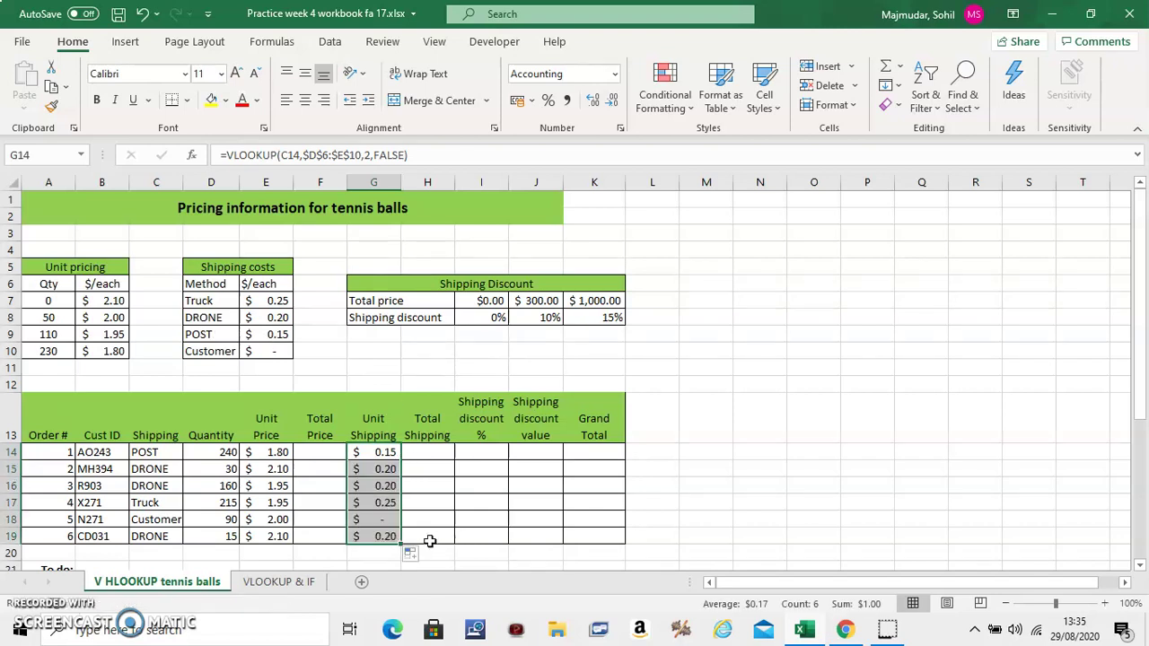
Step: Enter =D14*E14 in F14 and fill it down to F19, $432.00 to $31.50
{"action": "left_click", "coordinate": [315, 452]}
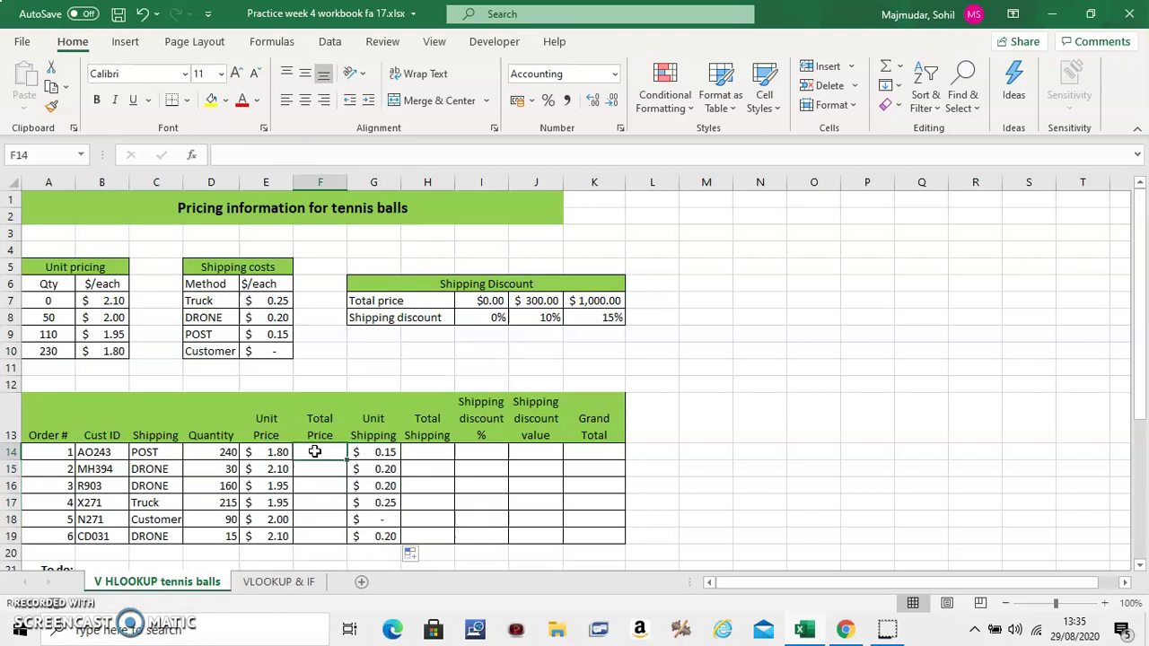
{"action": "type", "text": "="}
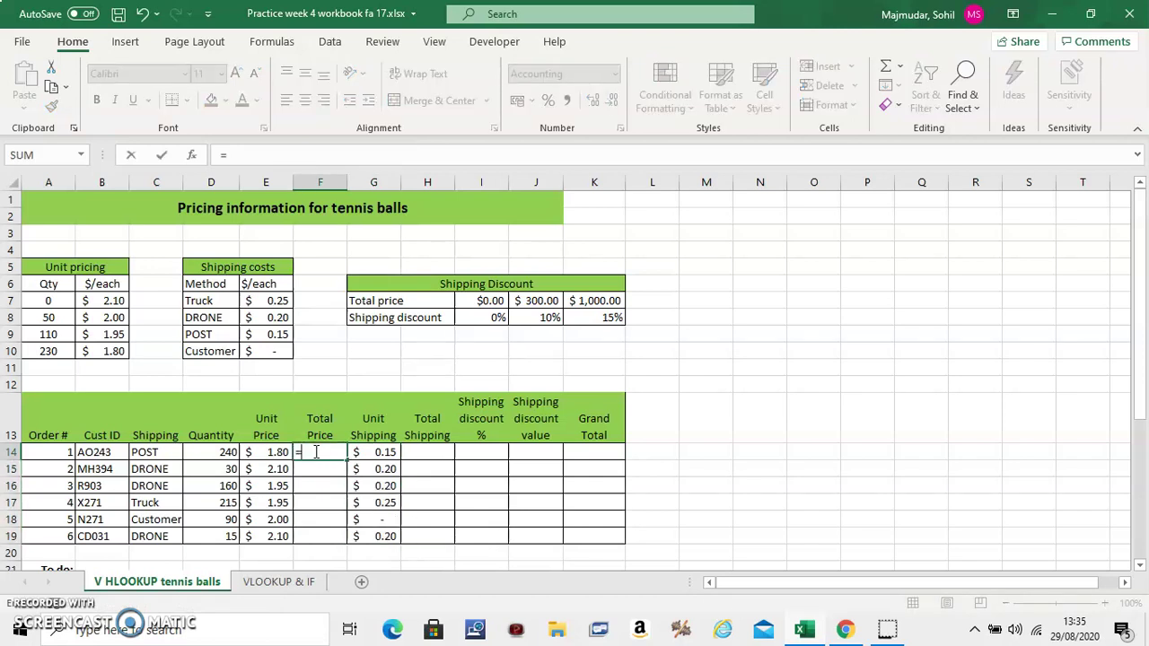
{"action": "left_click", "coordinate": [212, 451]}
{"action": "type", "text": "*"}
{"action": "left_click", "coordinate": [282, 451]}
{"action": "key", "text": "Return"}
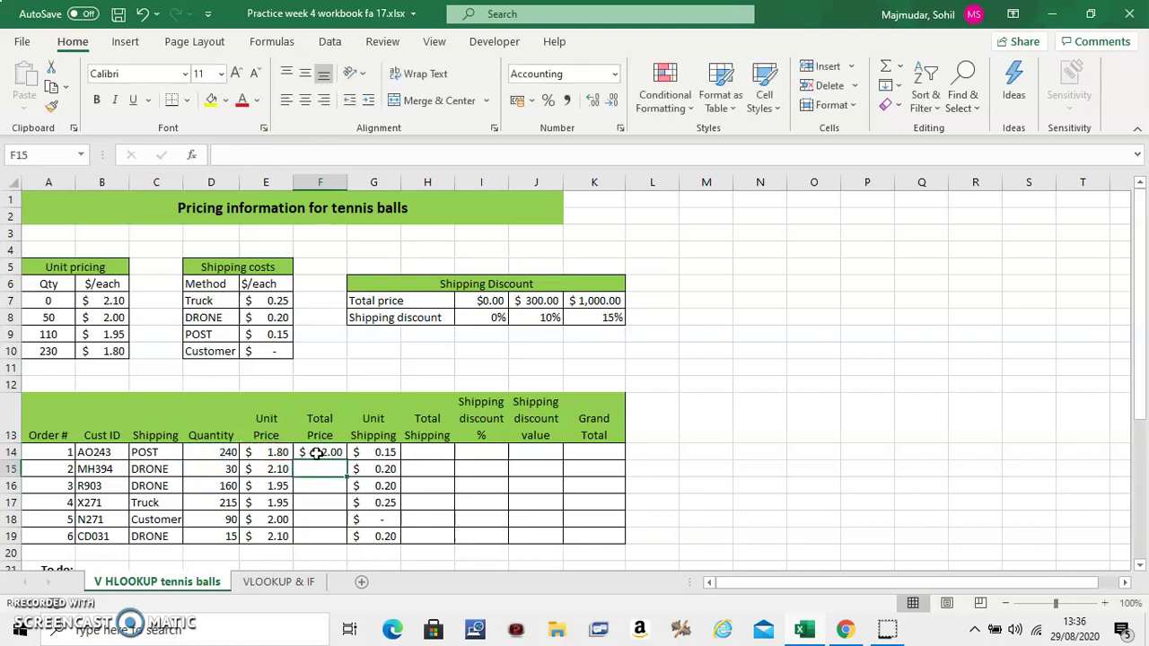
{"action": "left_click", "coordinate": [316, 452]}
{"action": "double_click", "coordinate": [346, 459]}
{"action": "left_click", "coordinate": [429, 453]}
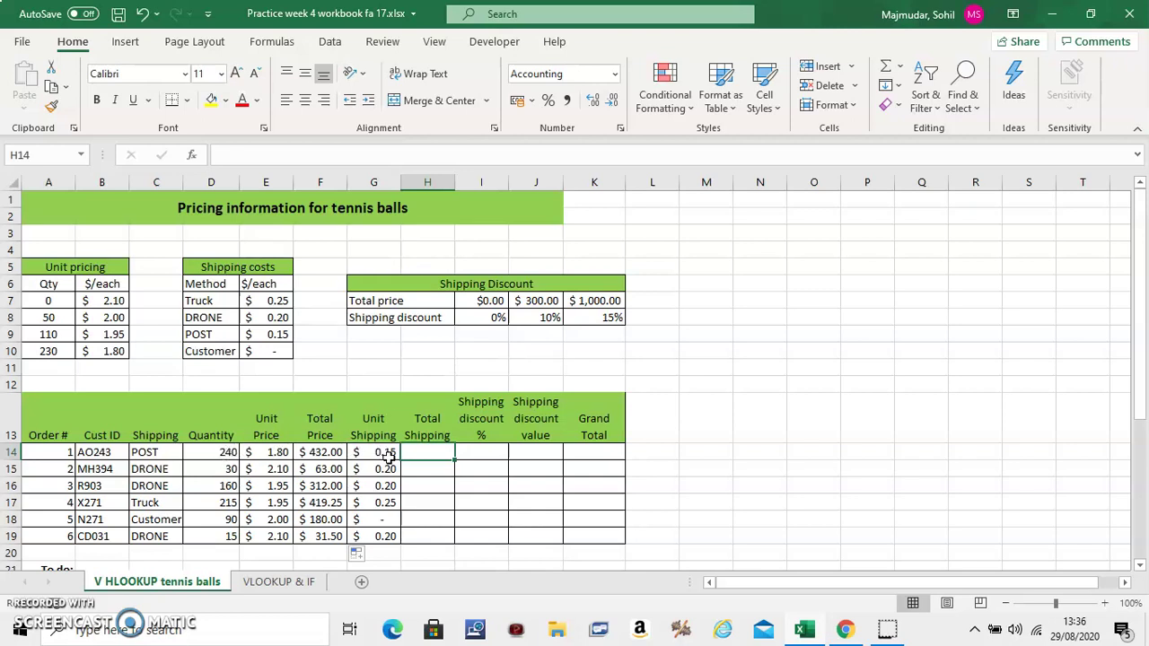
Step: Enter =D14*G14 in H14 and copy it down to H19, starting at $36.00
{"action": "type", "text": "="}
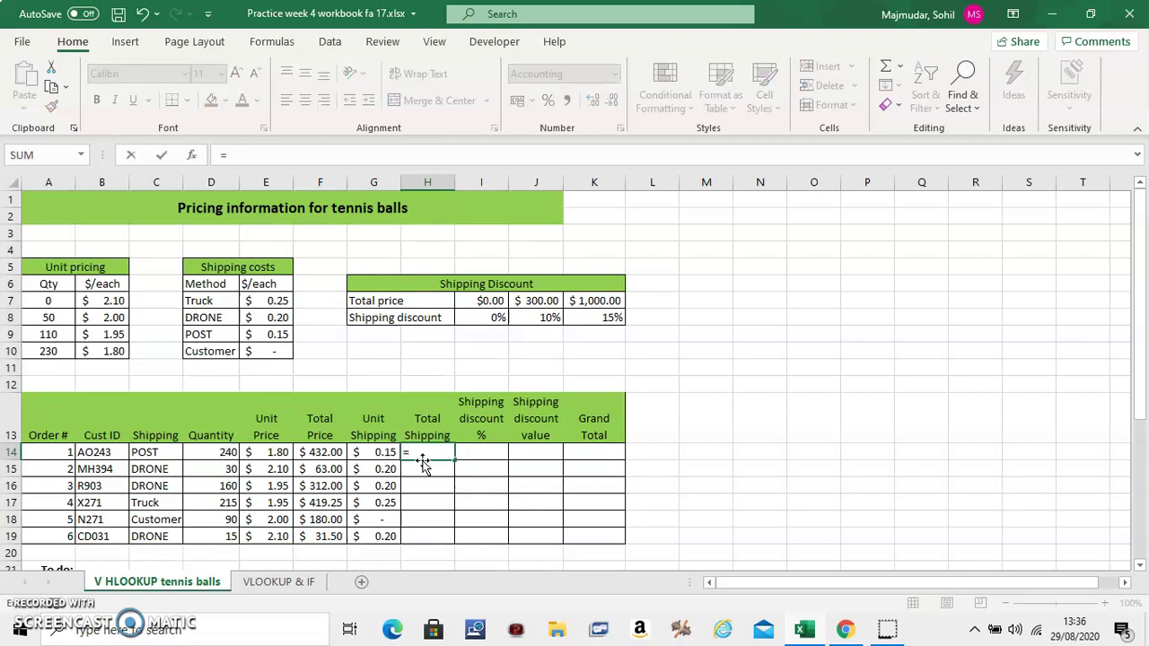
{"action": "left_click", "coordinate": [209, 452]}
{"action": "type", "text": "*"}
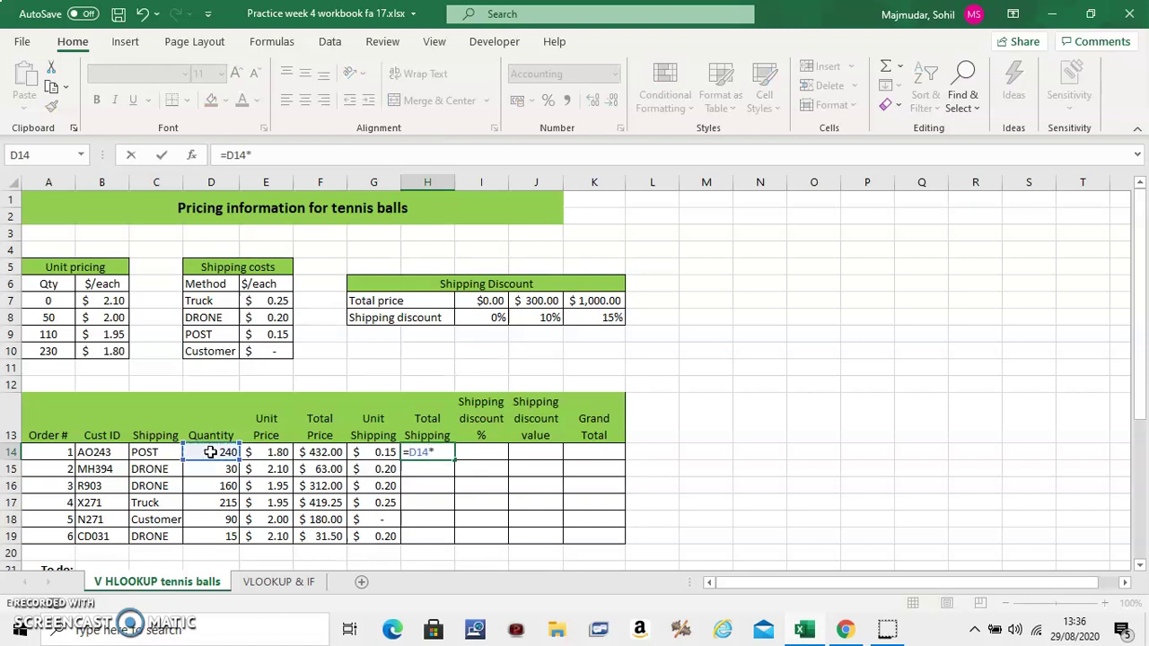
{"action": "left_click", "coordinate": [381, 455]}
{"action": "key", "text": "Return"}
{"action": "left_click", "coordinate": [435, 455]}
{"action": "left_click_drag", "start_coordinate": [456, 460], "coordinate": [450, 539]}
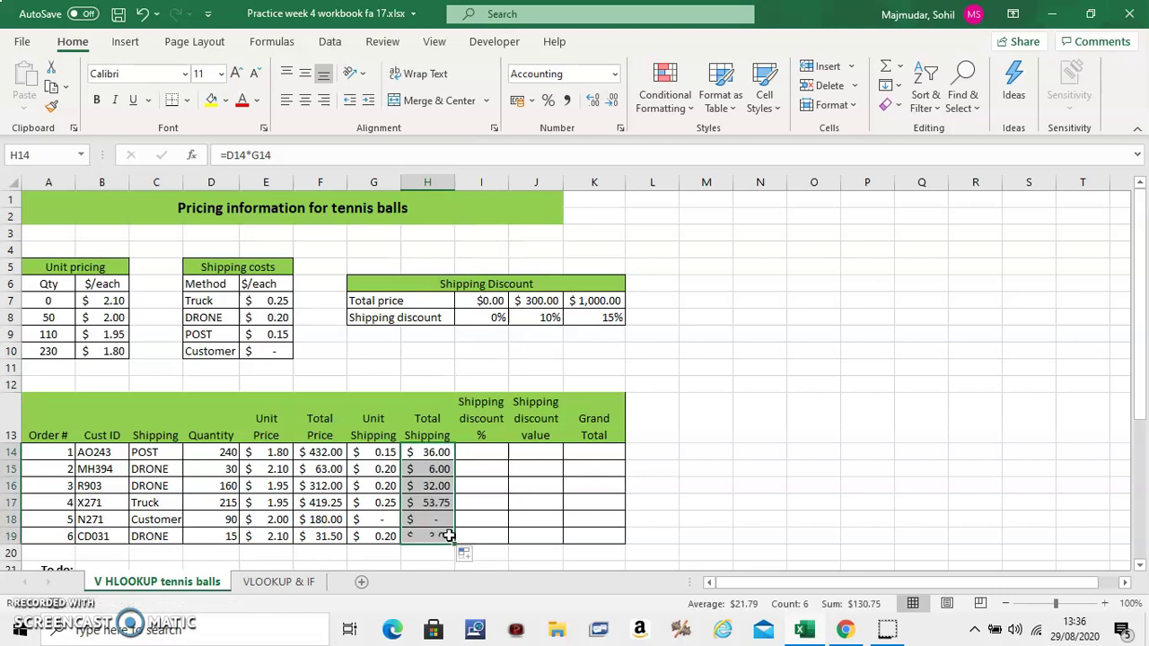
Step: In I14 begin =HLOOKUP(F14,G7:K8 against the Shipping Discount table
{"action": "left_click", "coordinate": [488, 455]}
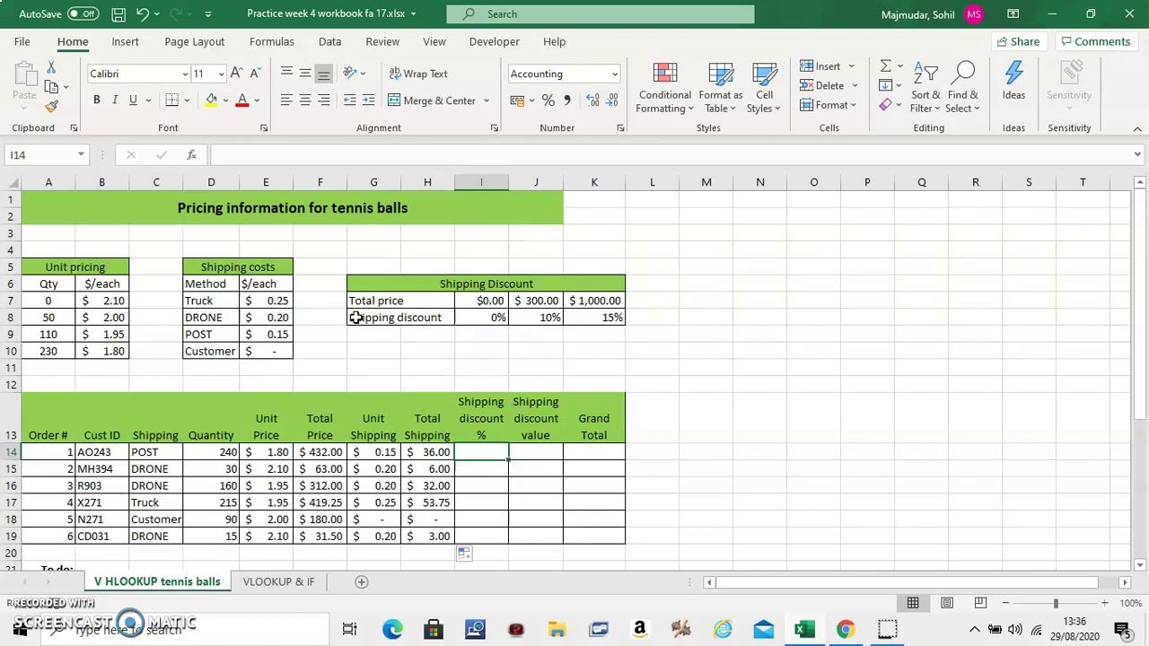
{"action": "type", "text": "="}
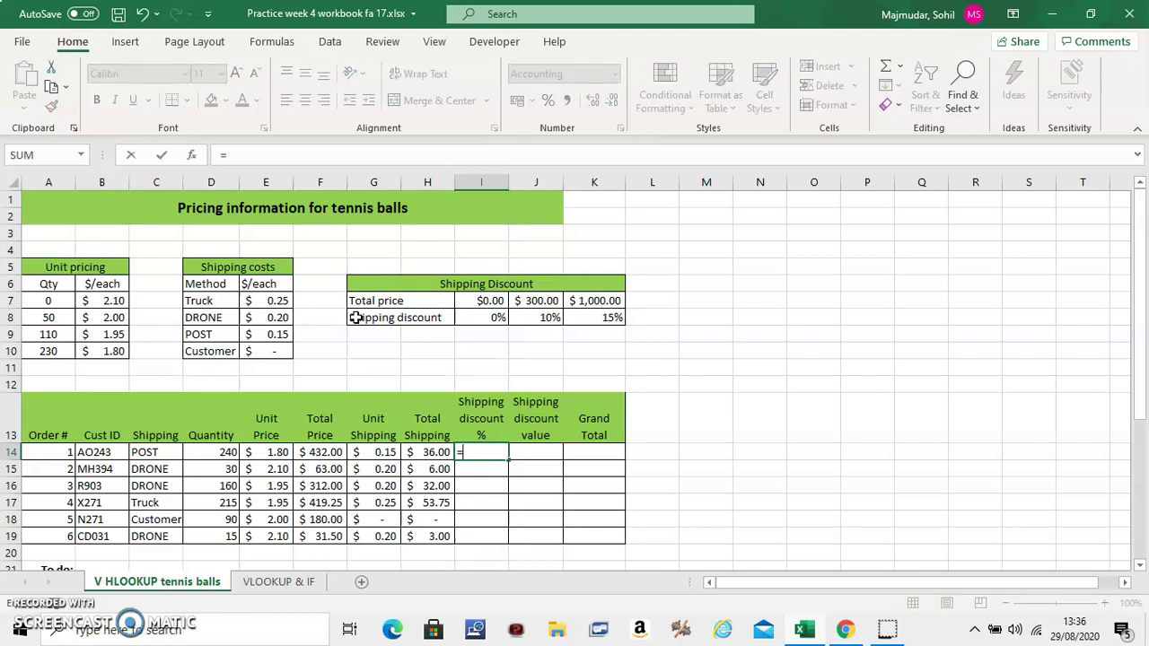
{"action": "type", "text": "HLOO"}
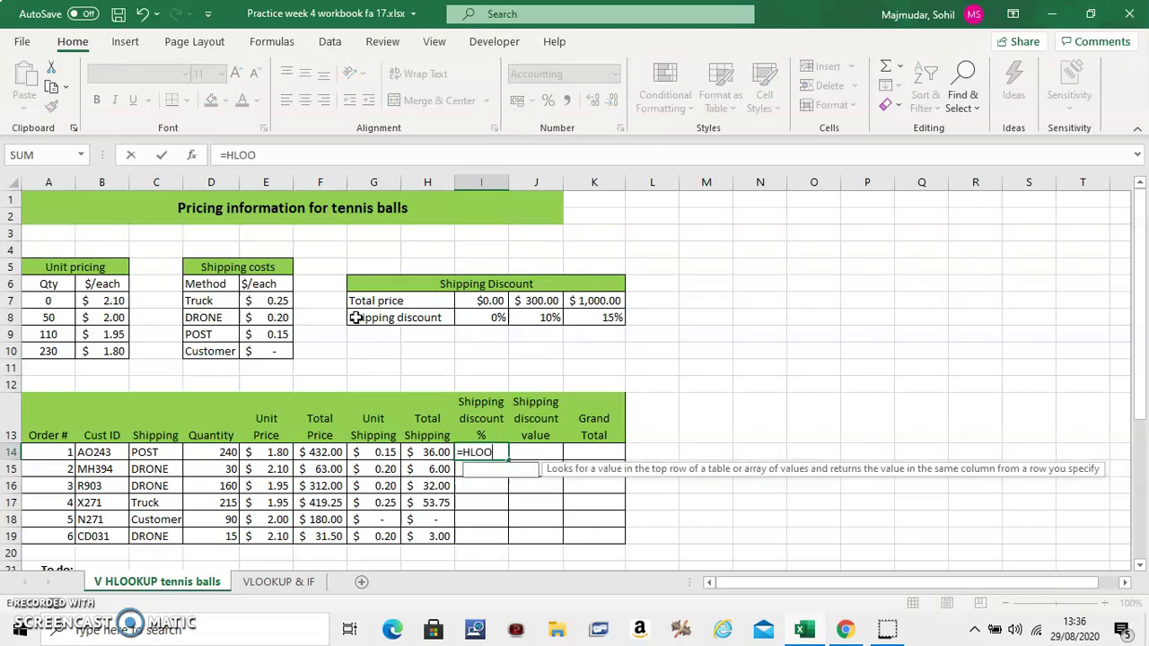
{"action": "type", "text": "KUP("}
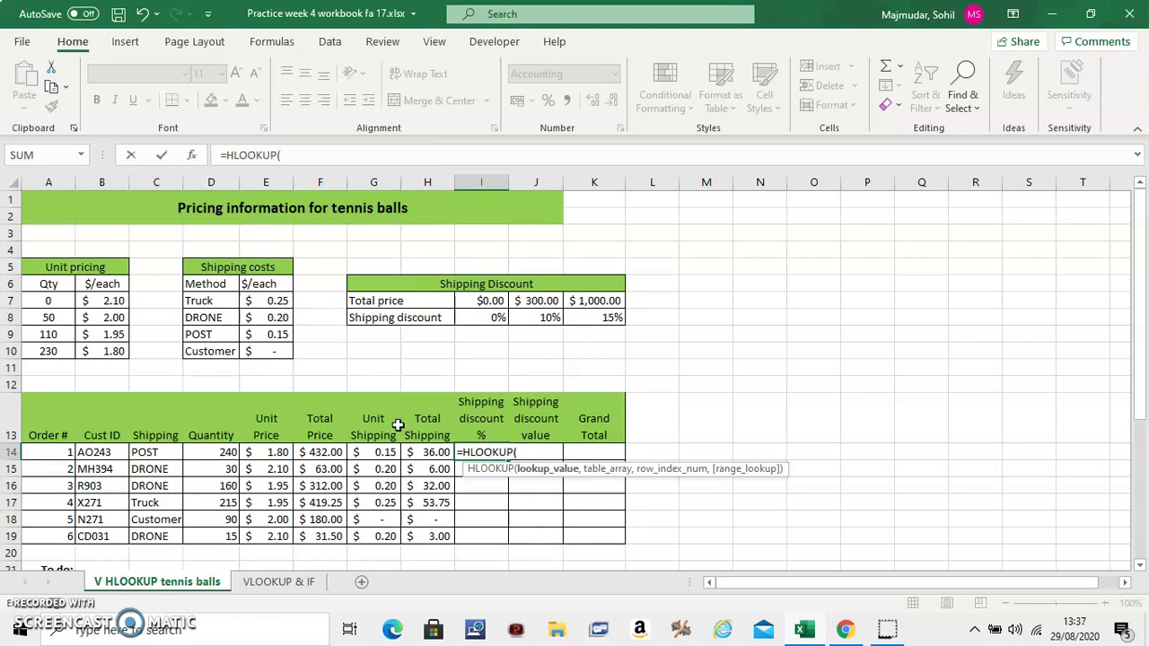
{"action": "left_click", "coordinate": [325, 455]}
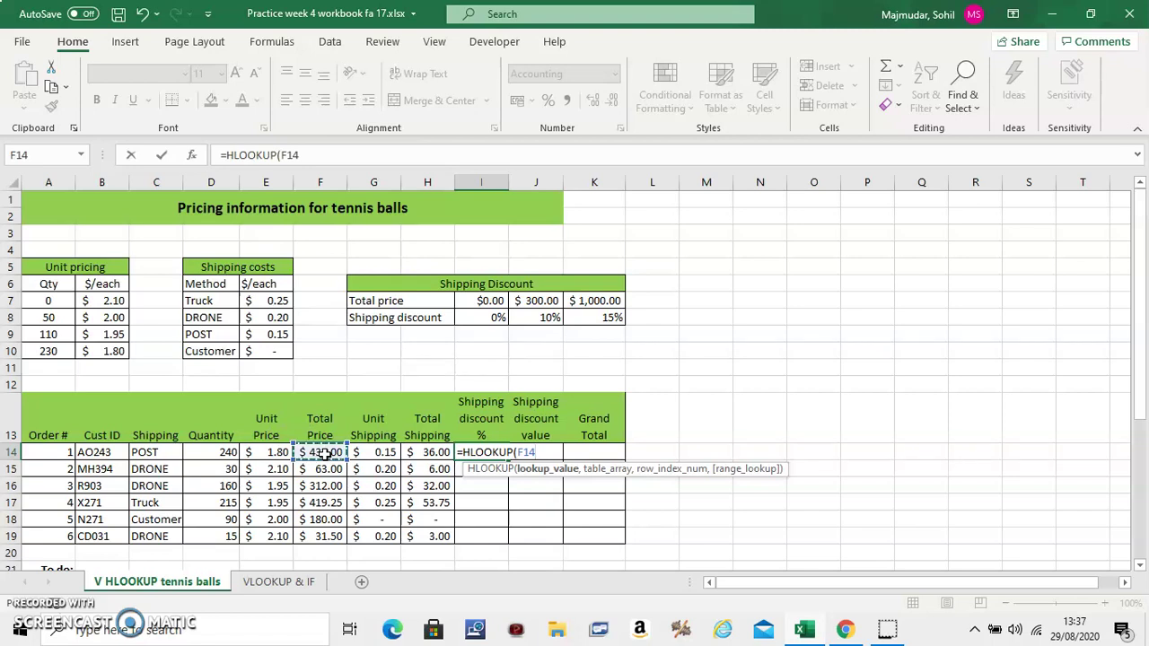
{"action": "type", "text": ","}
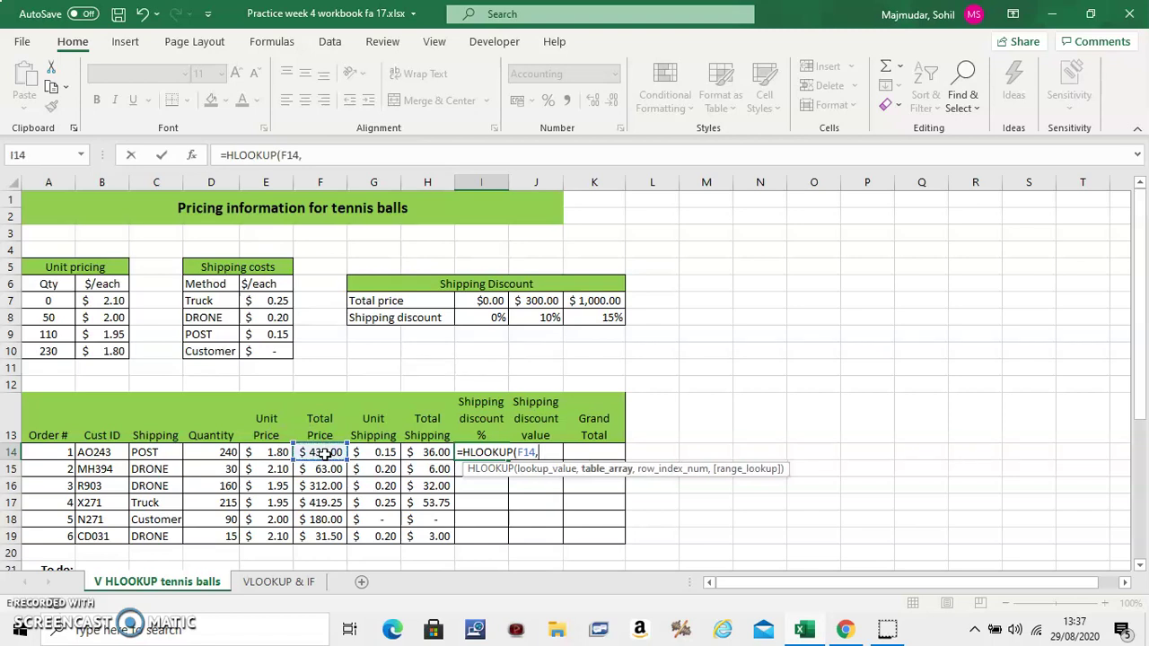
{"action": "left_click_drag", "start_coordinate": [379, 303], "coordinate": [584, 318]}
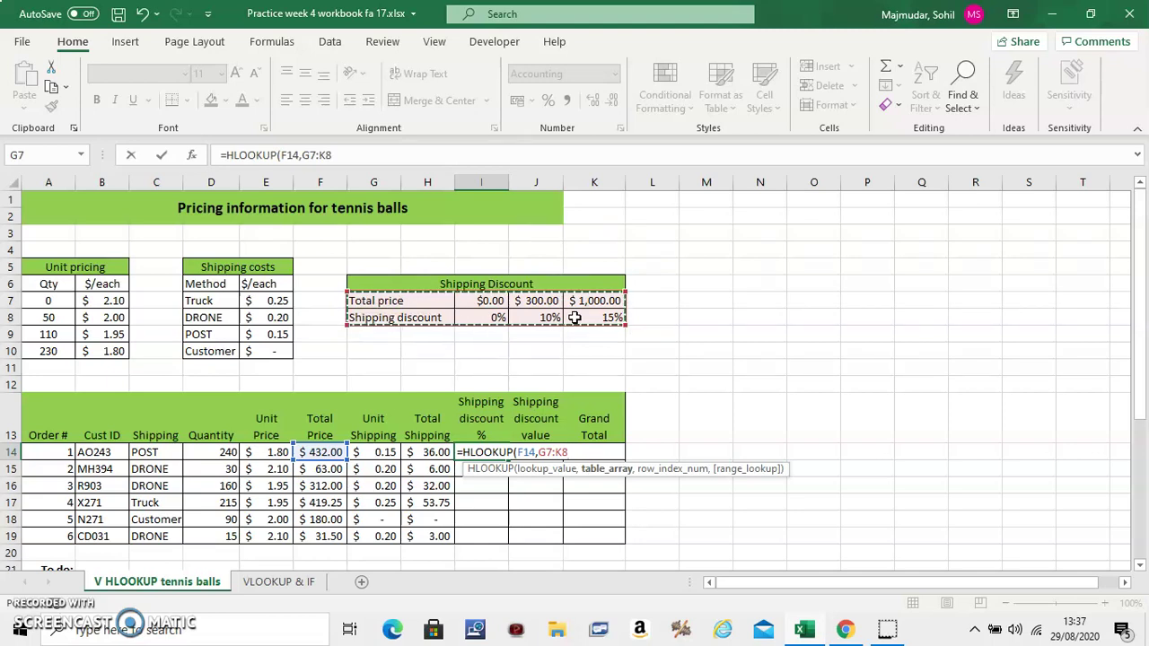
Step: Complete I14 as =HLOOKUP(F14,$G$7:$K$8,2,TRUE), returning 0.10 for the $432.00 order
{"action": "key", "text": "F4"}
{"action": "type", "text": ",2"}
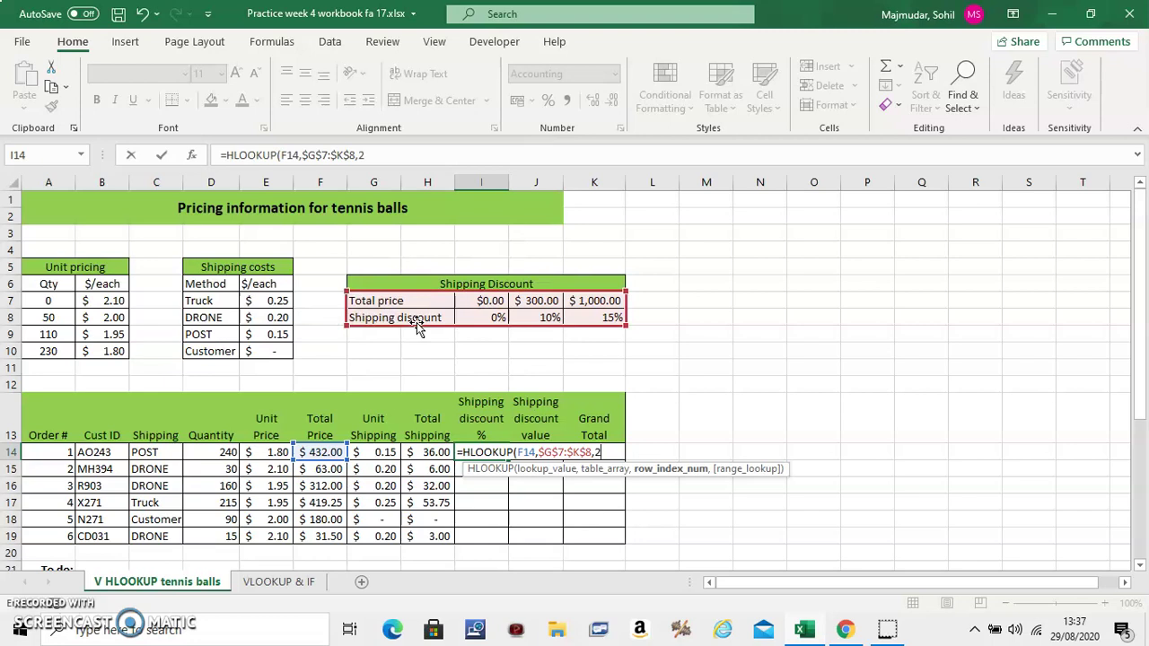
{"action": "type", "text": ","}
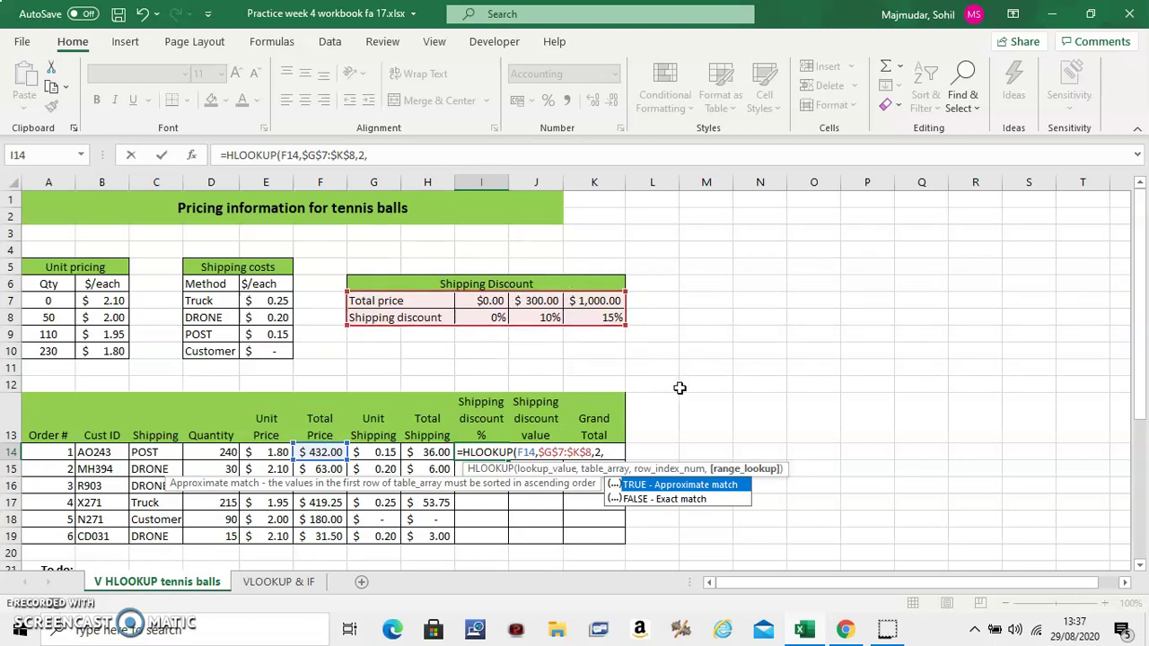
{"action": "double_click", "coordinate": [664, 485]}
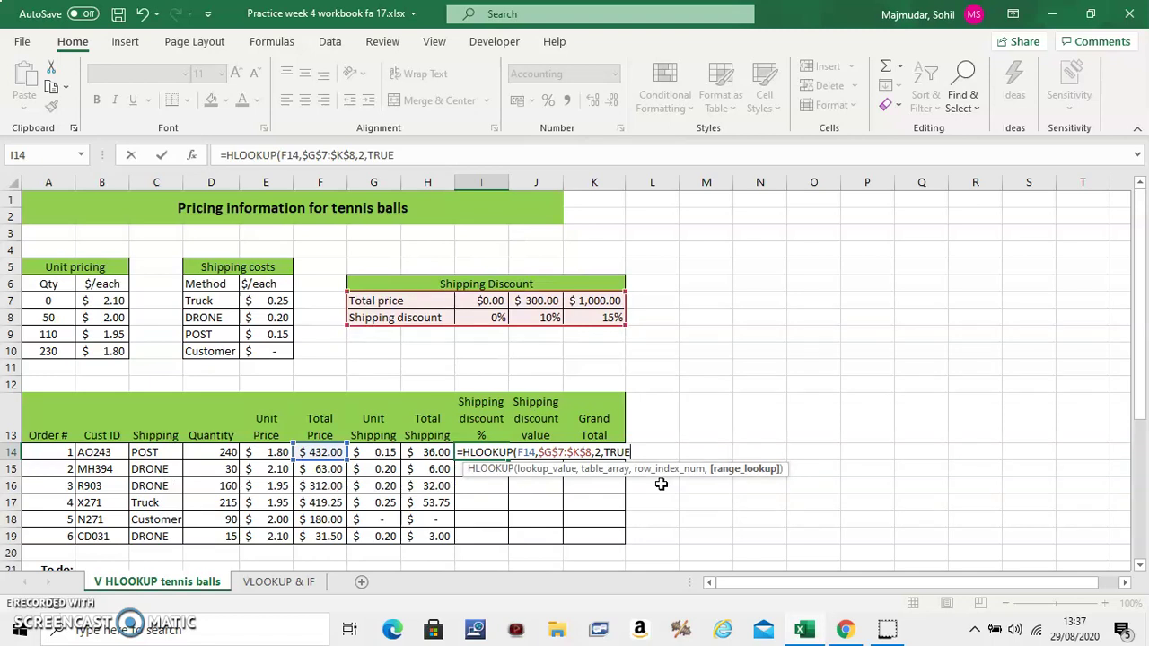
{"action": "type", "text": ")"}
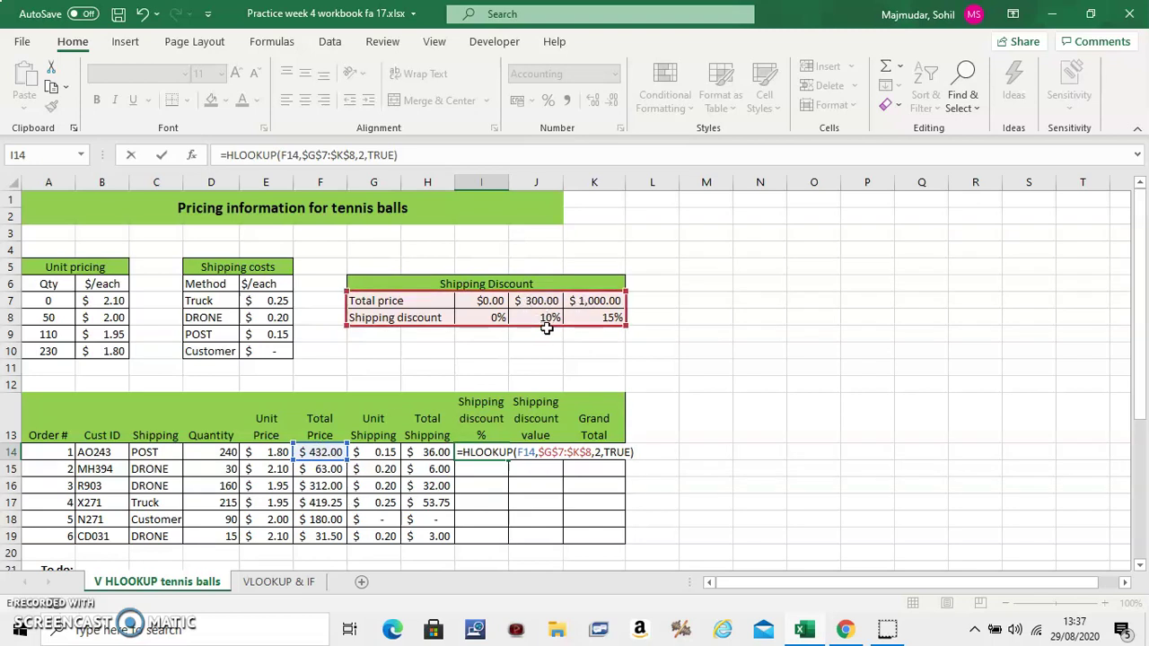
{"action": "key", "text": "Return"}
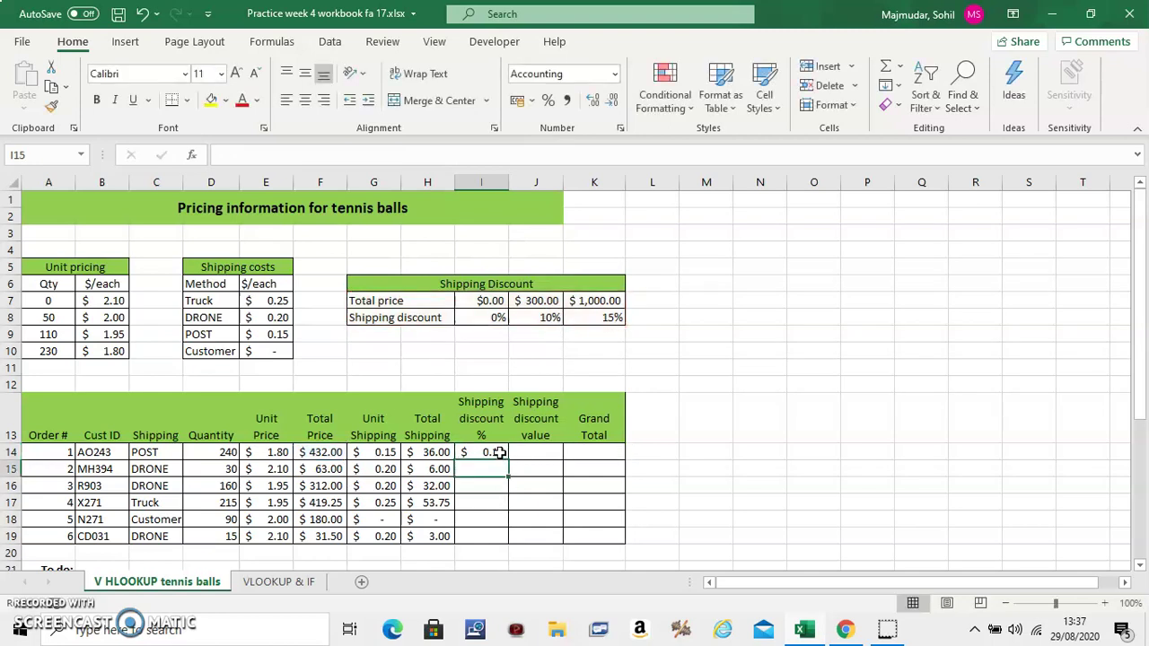
Step: Format I14's shipping discount as a percentage (10%) and copy it to I15
{"action": "left_click", "coordinate": [499, 452]}
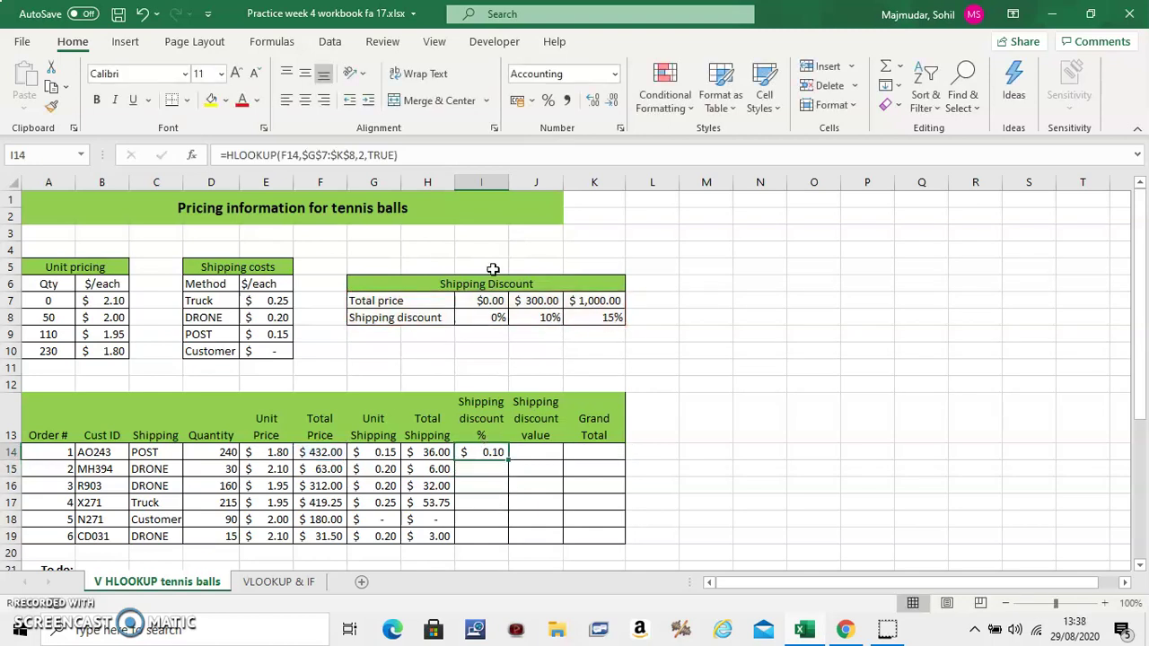
{"action": "left_click", "coordinate": [547, 100]}
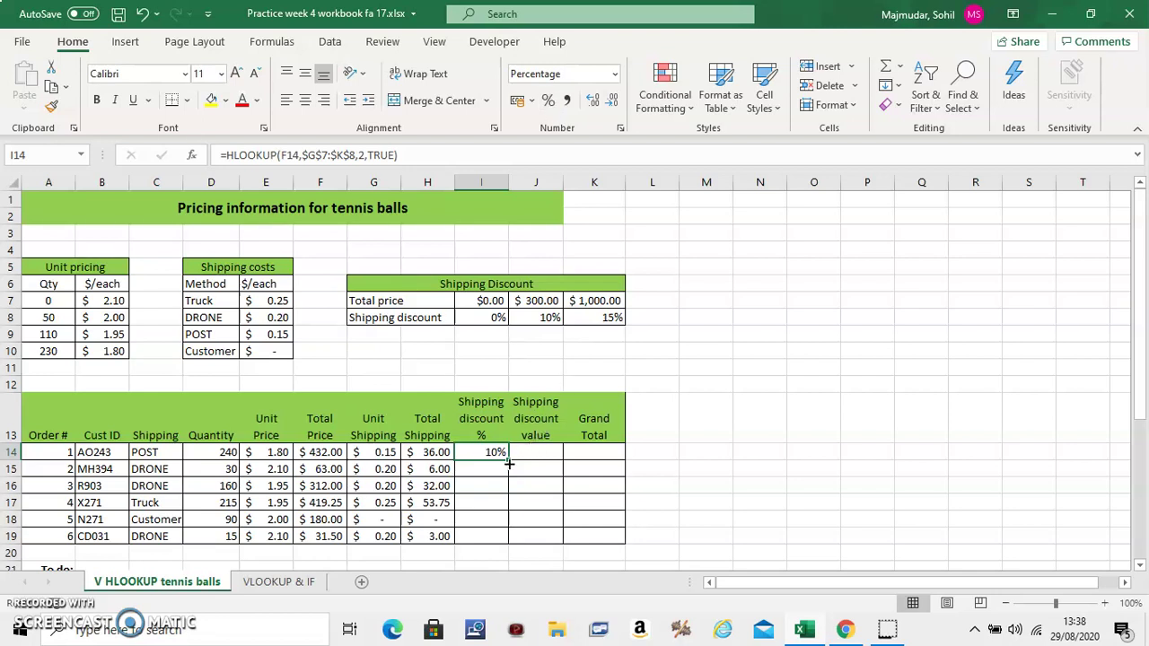
{"action": "left_click_drag", "start_coordinate": [509, 461], "coordinate": [507, 472]}
Step: Extend the discount formula down to I16 and check I16's HLOOKUP formula unchanged
{"action": "left_click_drag", "start_coordinate": [507, 473], "coordinate": [507, 472]}
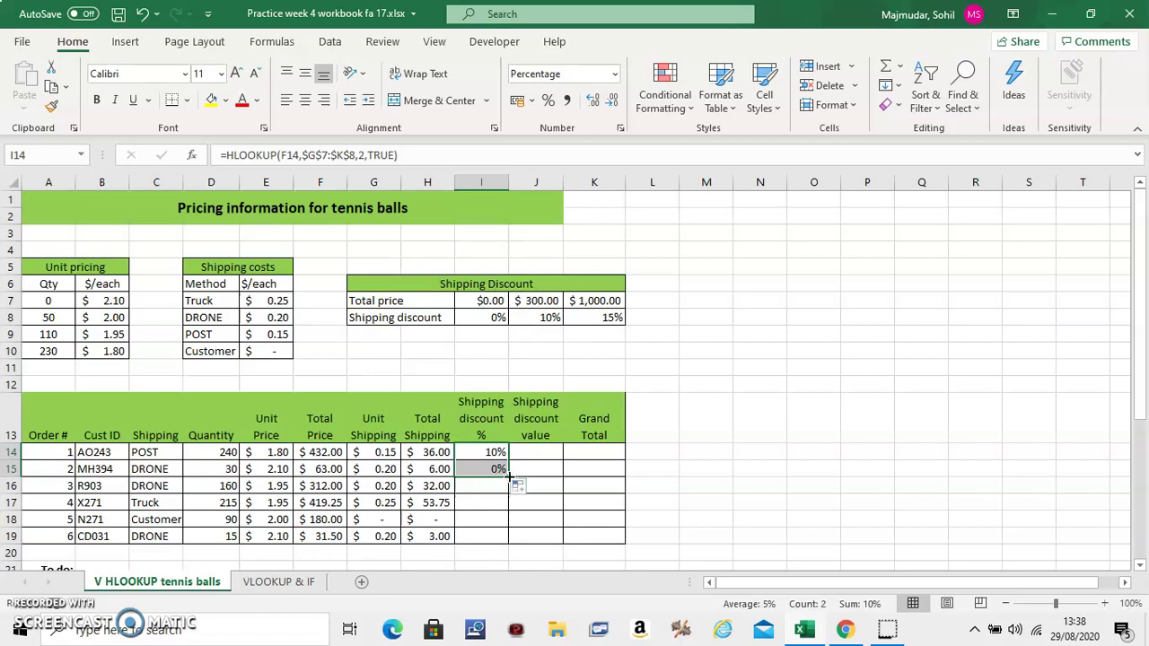
{"action": "left_click_drag", "start_coordinate": [508, 476], "coordinate": [508, 494]}
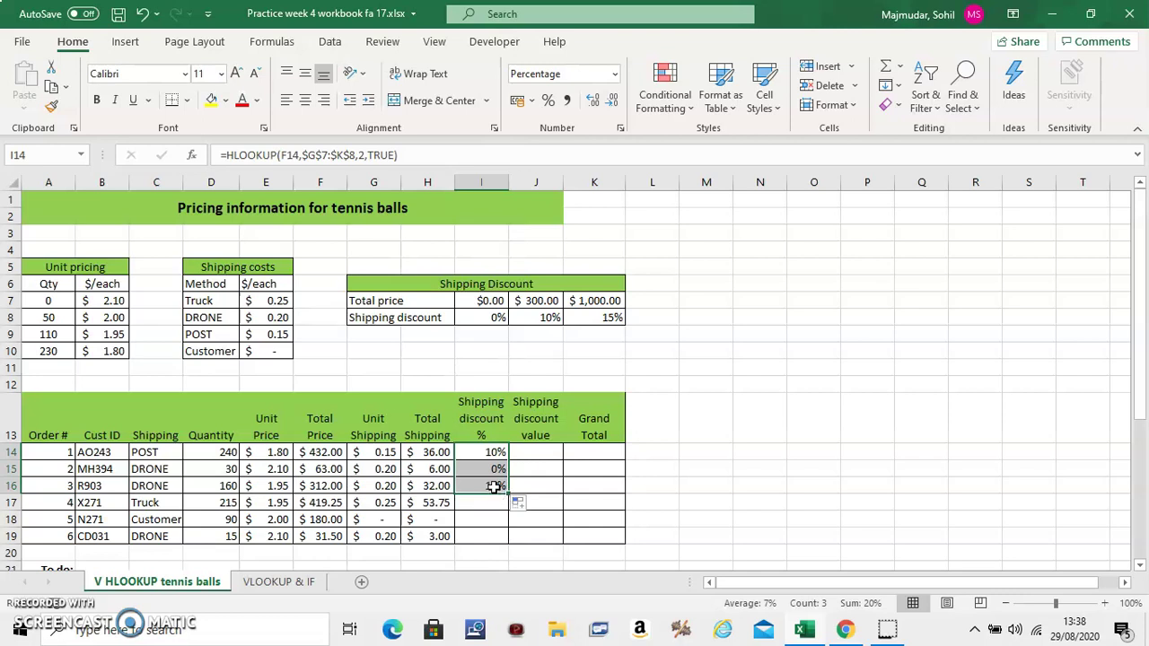
{"action": "double_click", "coordinate": [494, 486]}
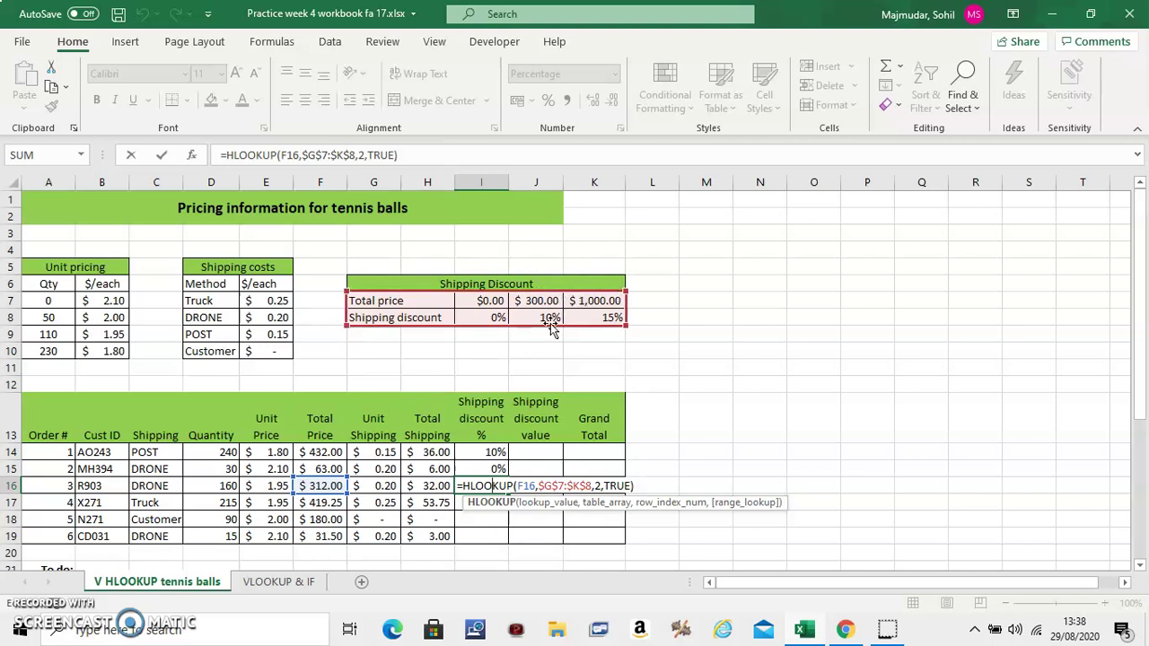
{"action": "key", "text": "Return"}
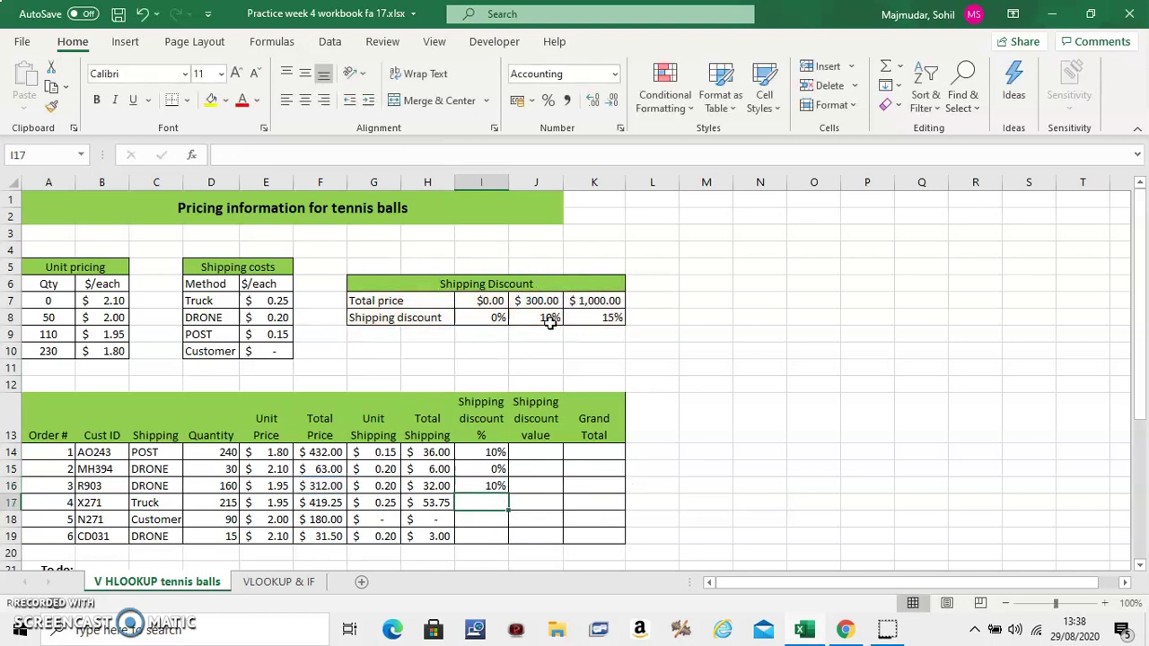
{"action": "left_click", "coordinate": [499, 452]}
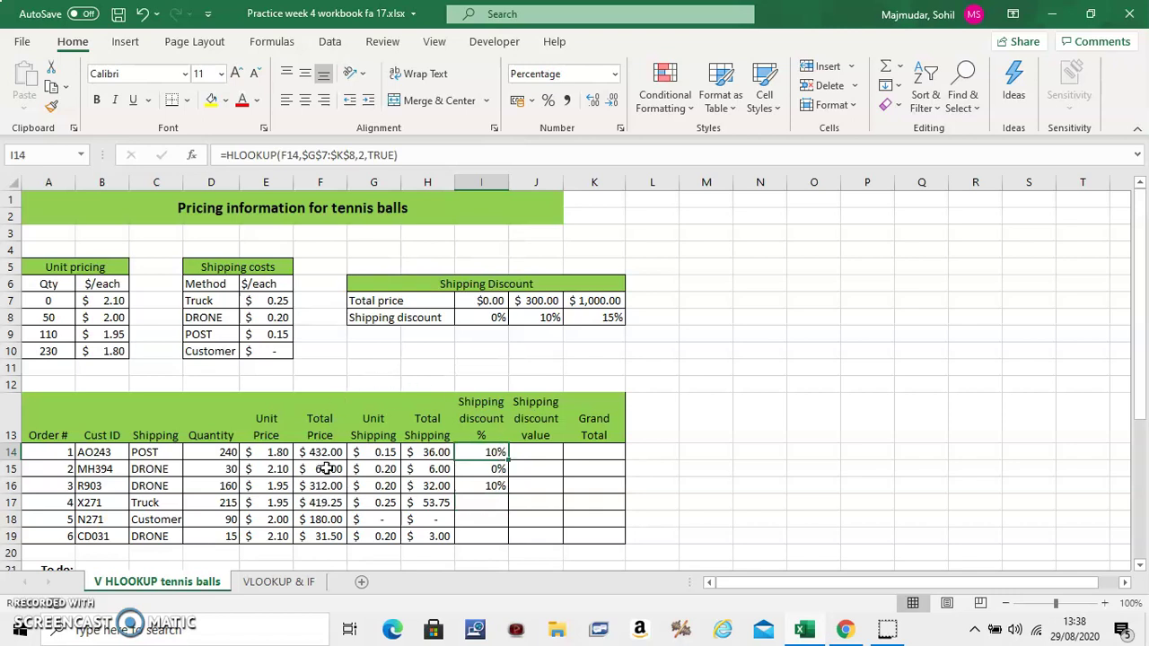
Step: Fill I14's HLOOKUP formula down through I19, giving 10%, 0%, 10%, 10%, 0%, 0%
{"action": "left_click_drag", "start_coordinate": [508, 460], "coordinate": [506, 541]}
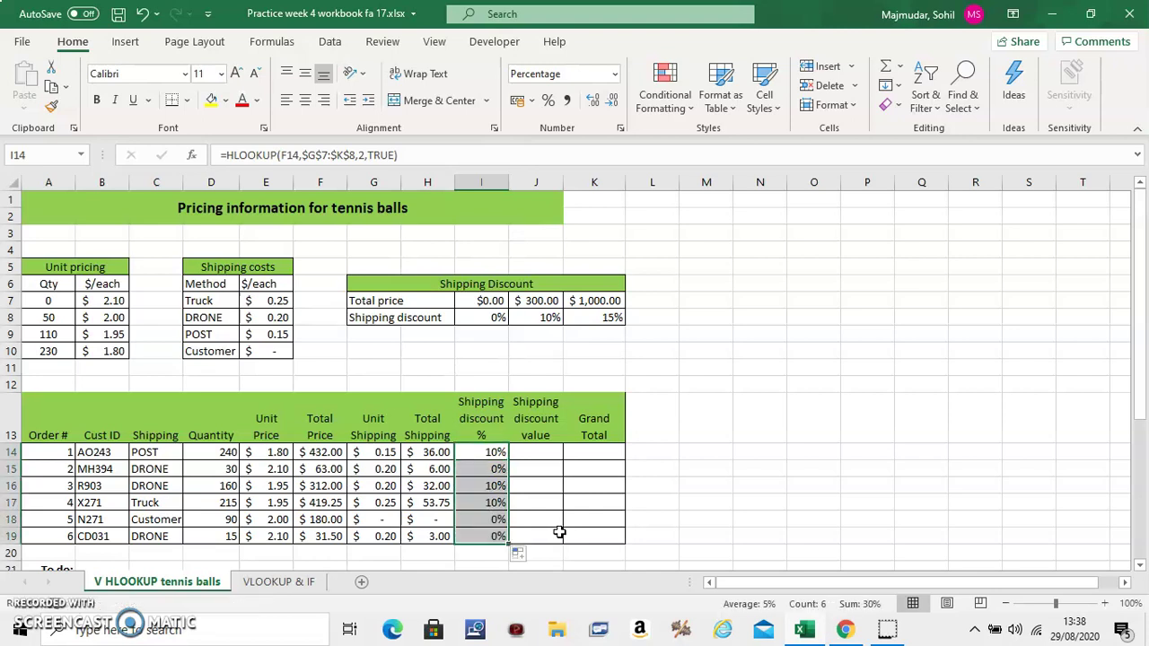
{"action": "left_click", "coordinate": [536, 454]}
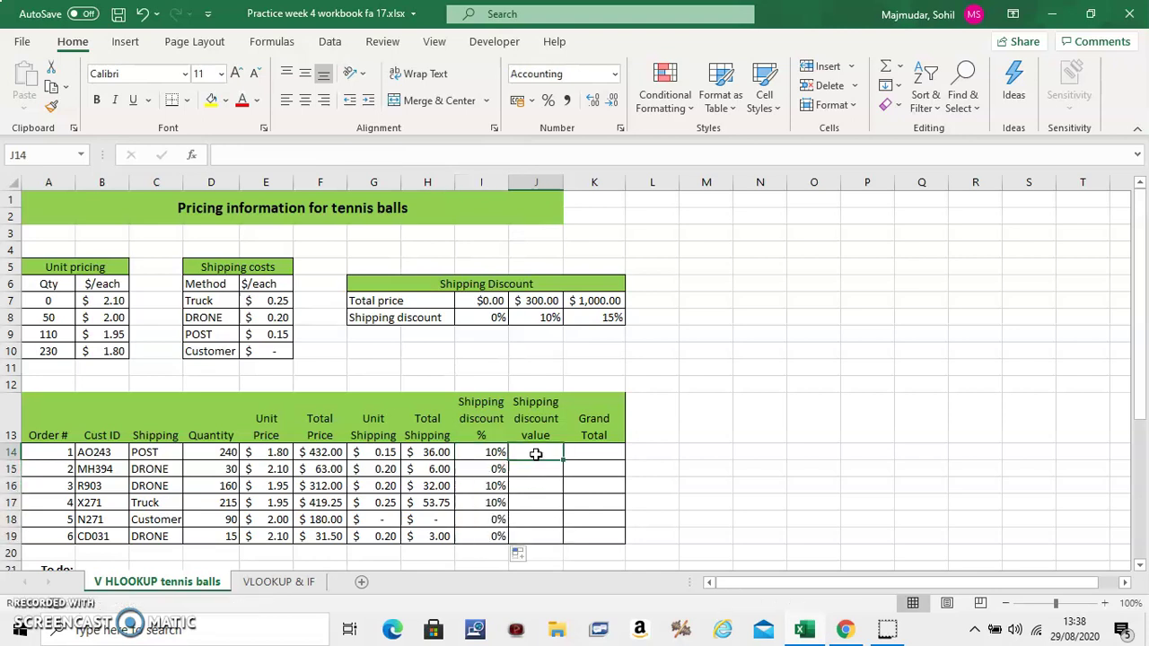